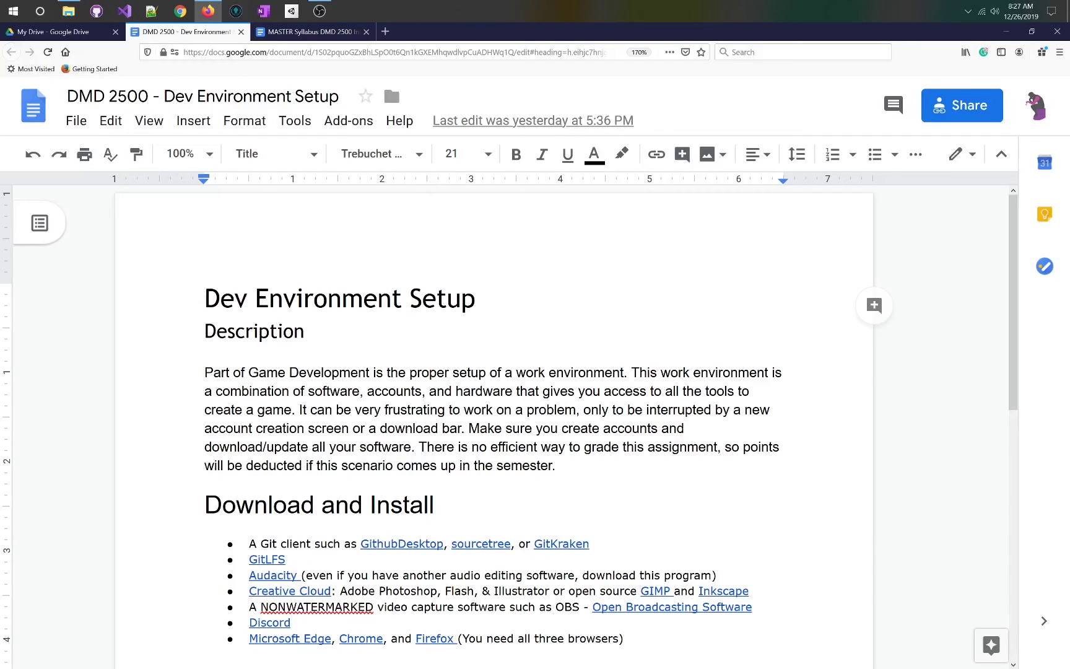
Step: Open the GithubDesktop link from the Download and Install list and highlight "GitHub" in the page heading
scroll(494, 427, down, 2)
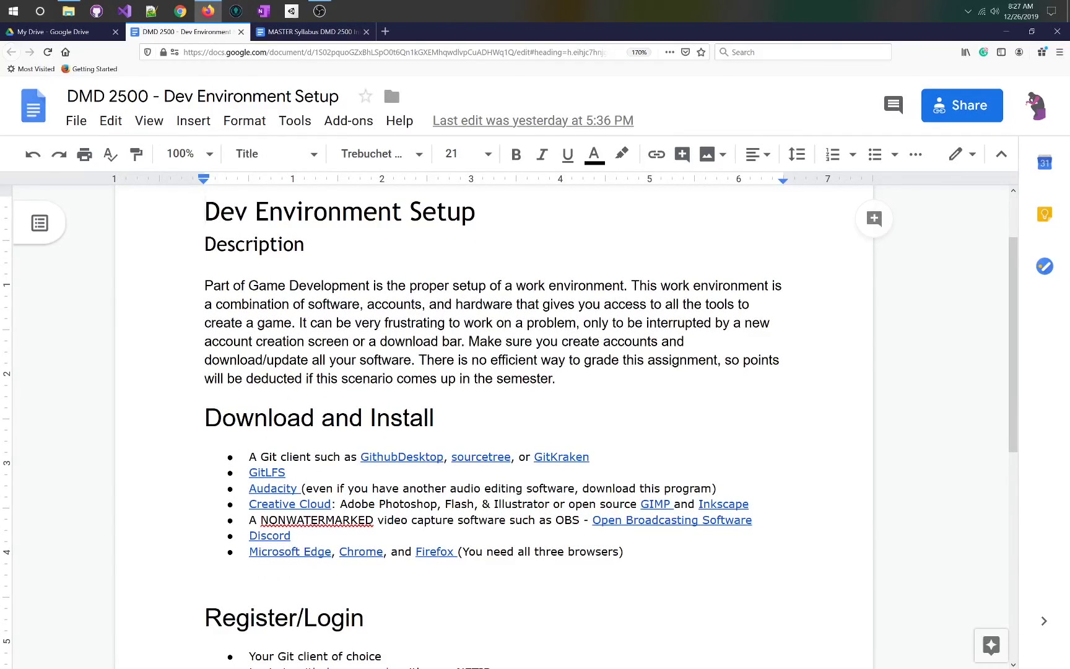
scroll(494, 428, down, 2)
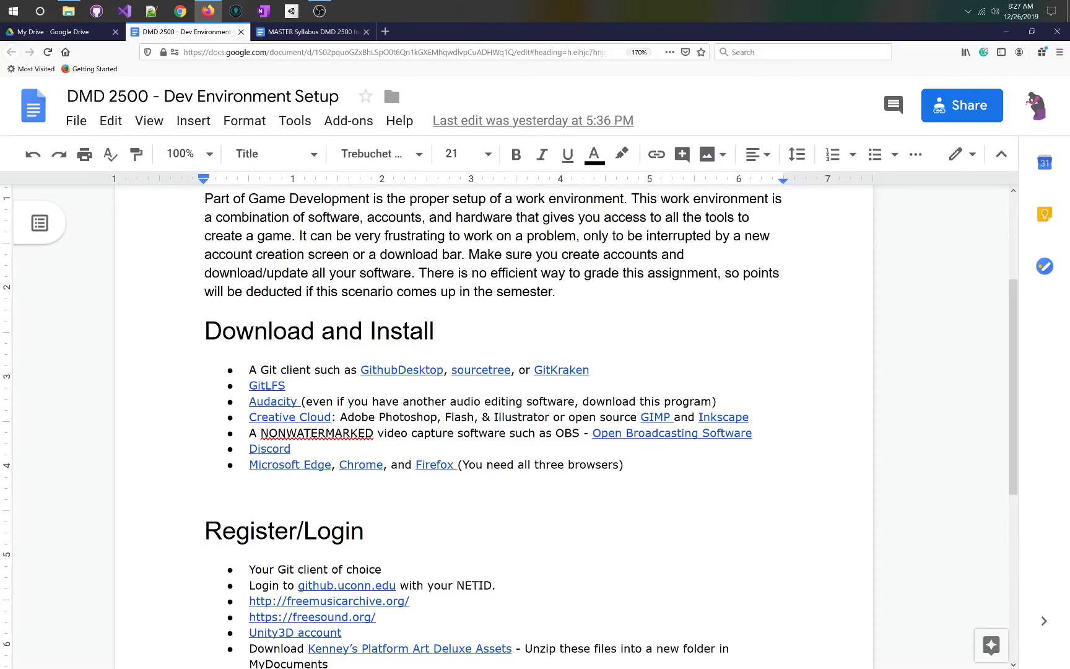
click(385, 370)
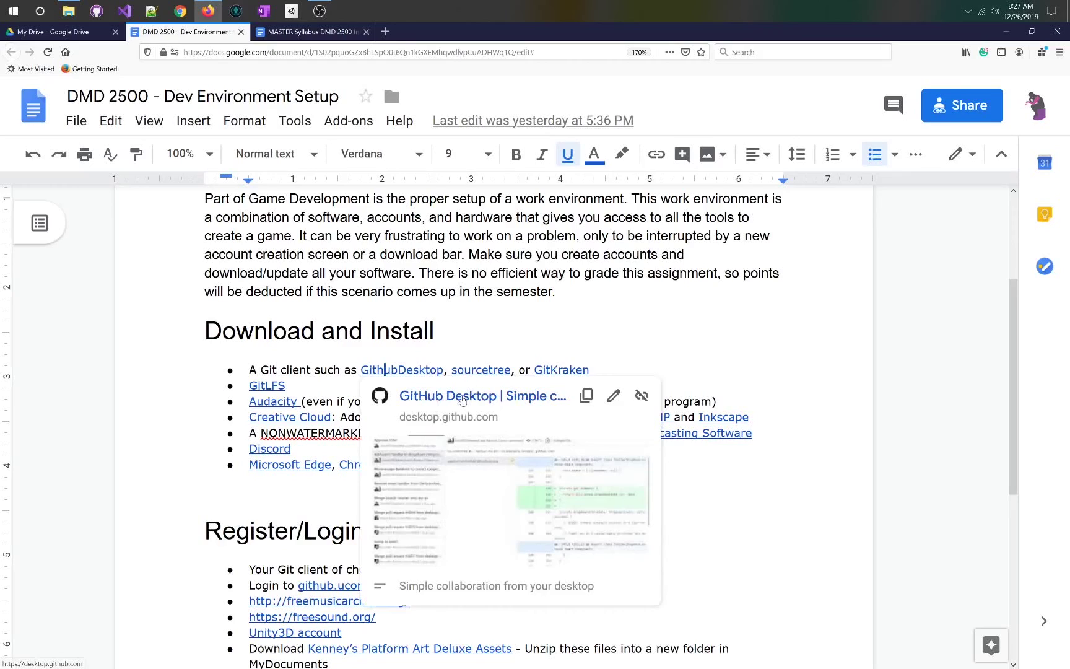
click(461, 401)
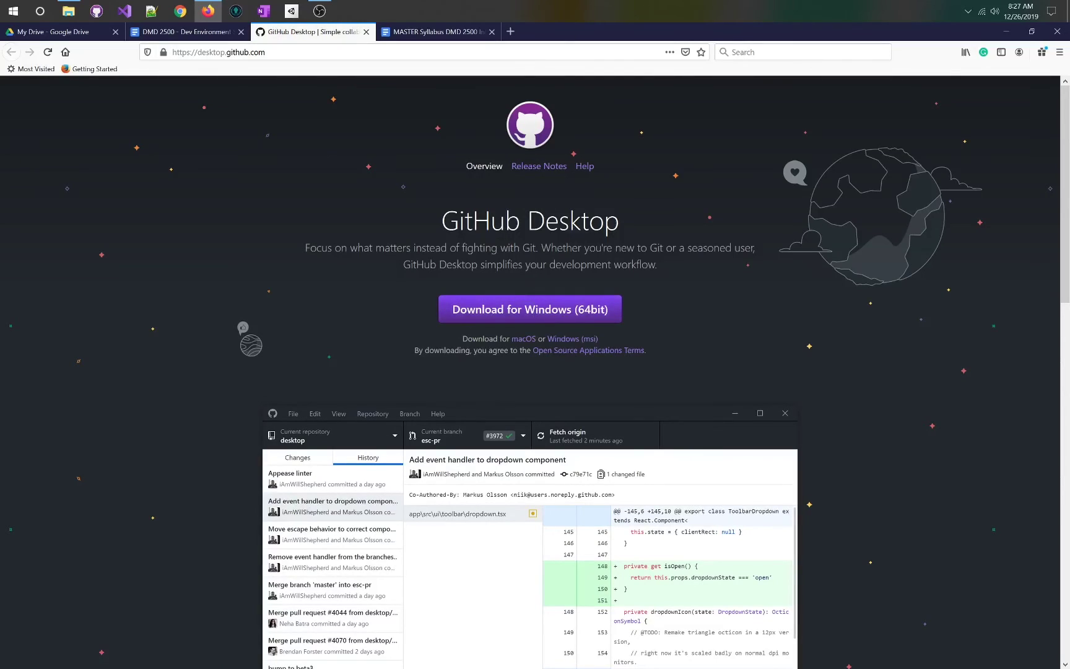
drag(442, 221, 520, 220)
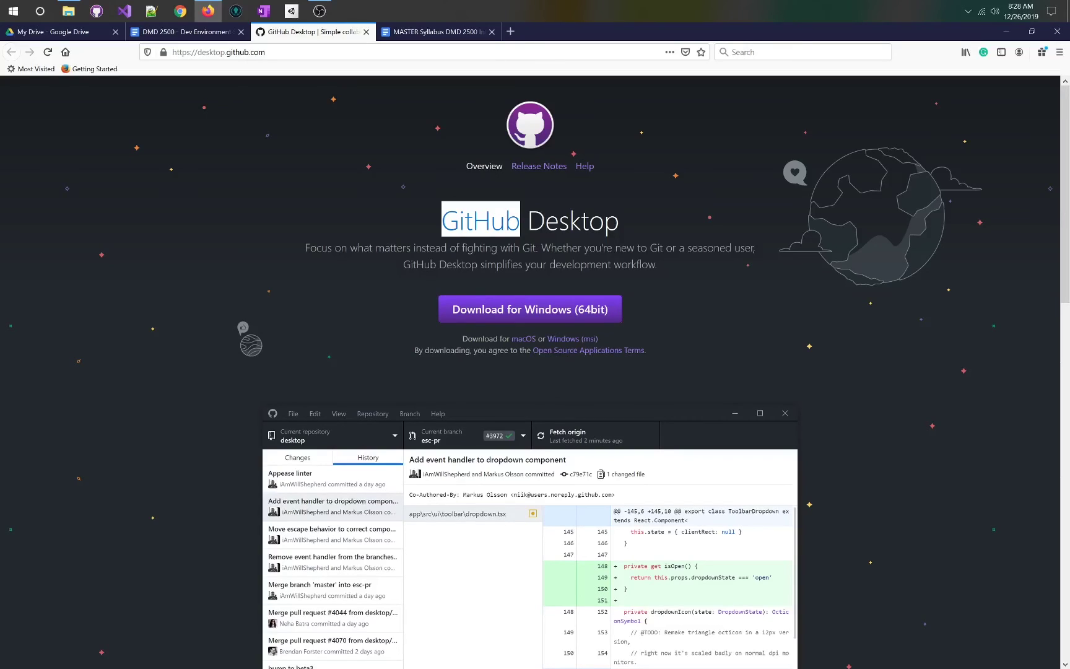
Step: View the December 25, 10:28 AM version in the setup document's version history, and return to the current document
click(206, 36)
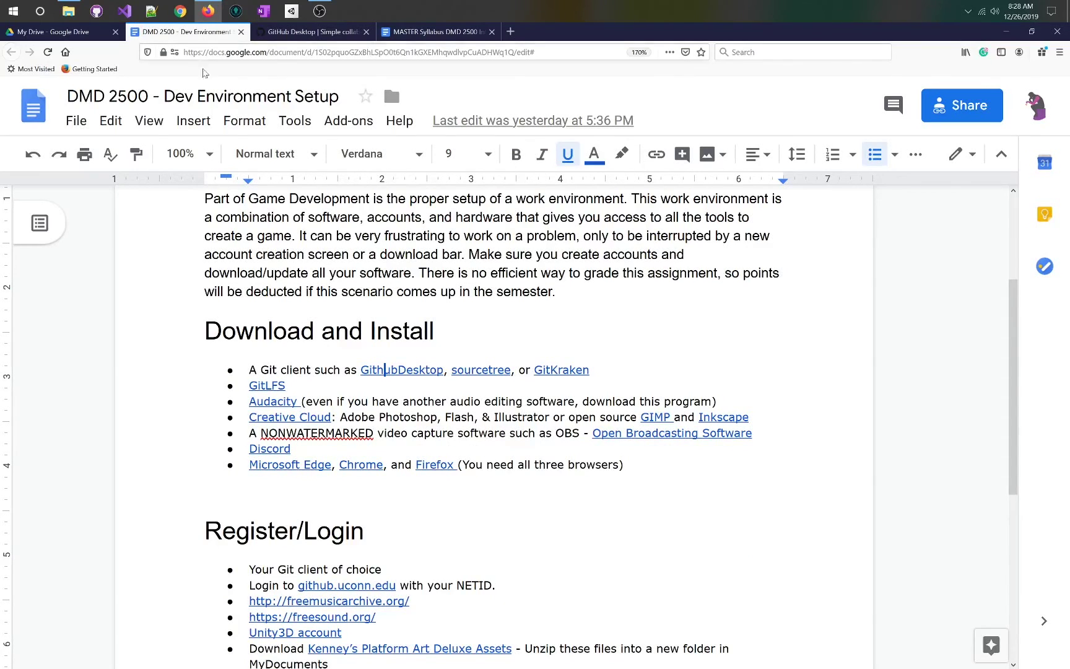
click(78, 120)
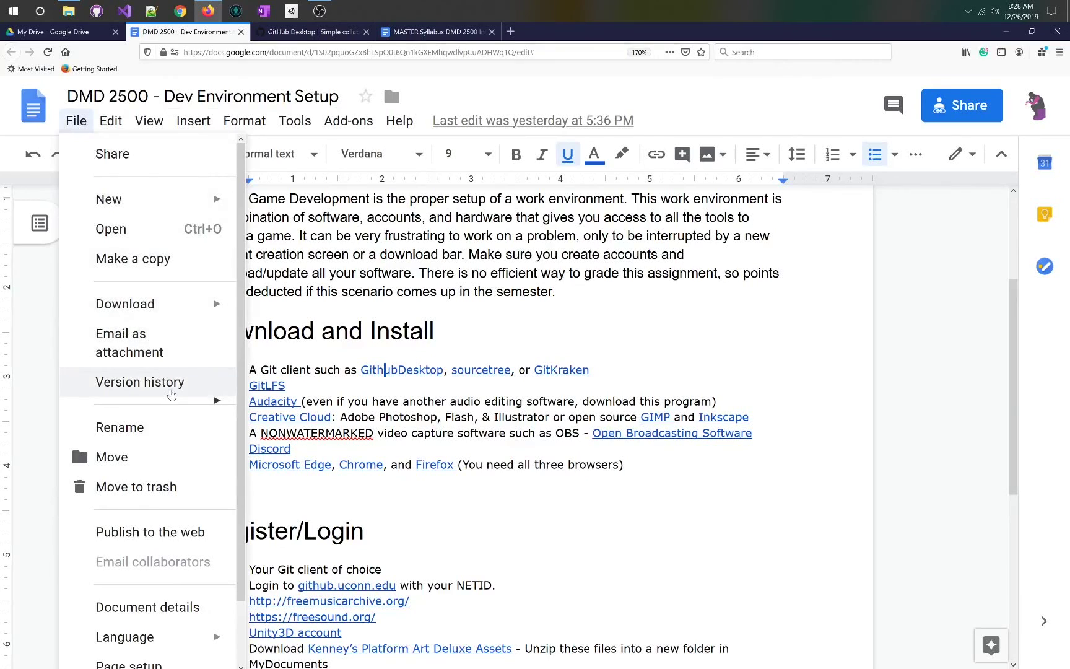
mouse_move(171, 396)
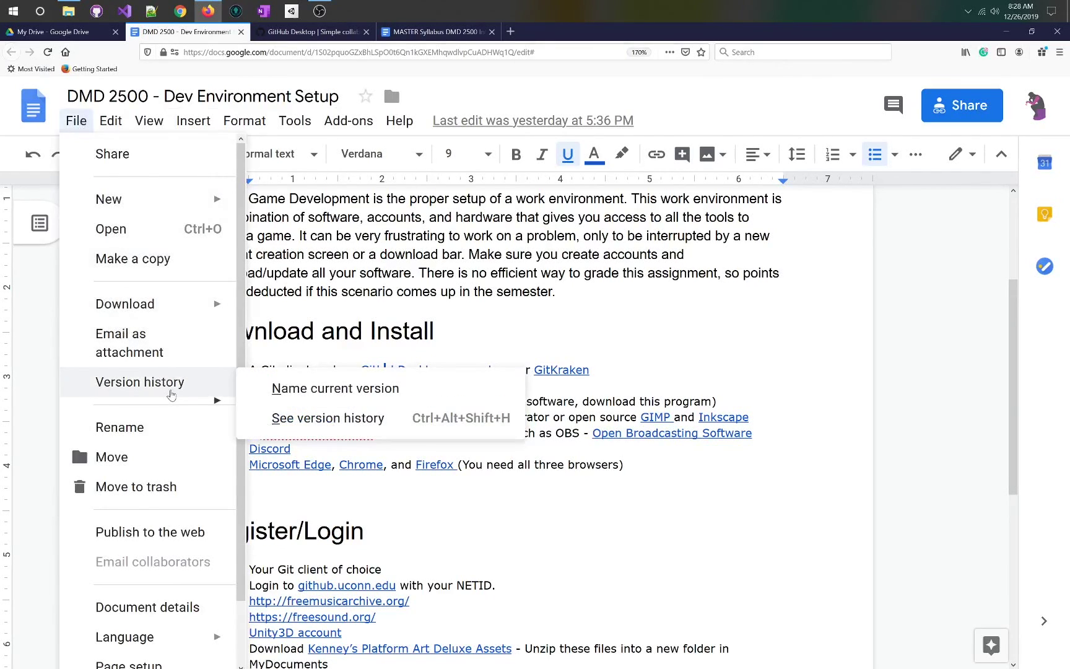
click(320, 422)
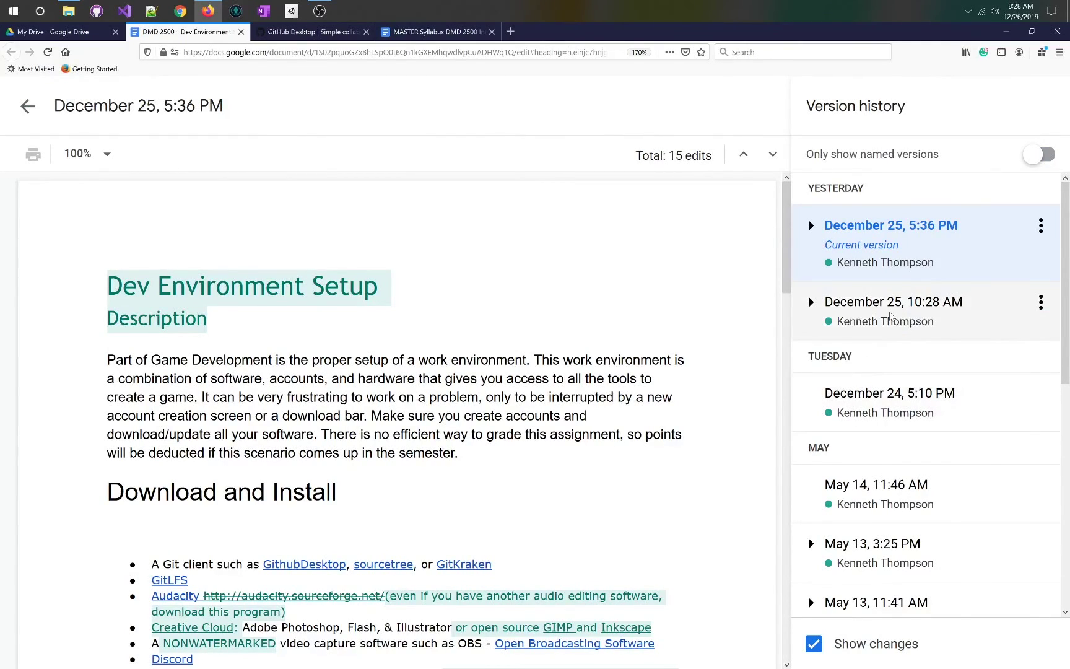
click(890, 315)
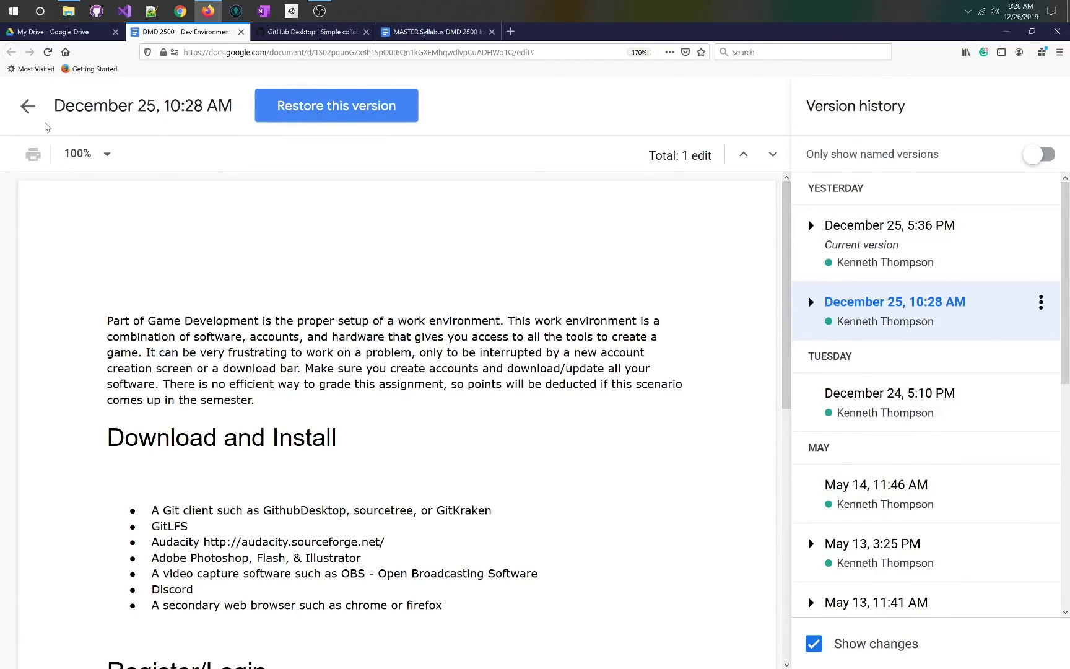
click(26, 106)
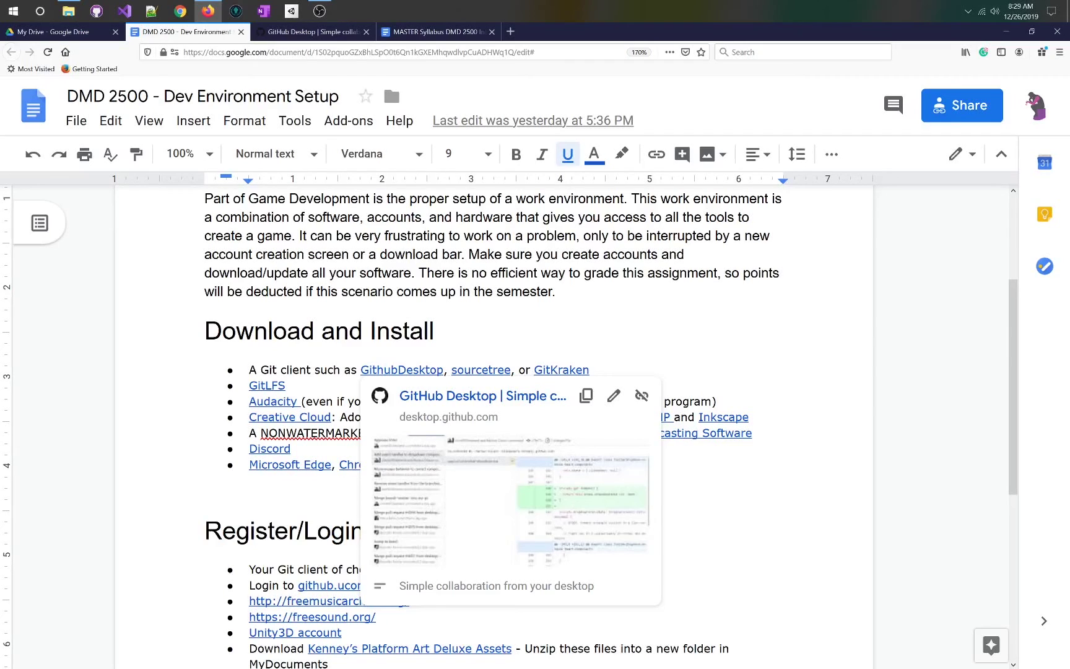
click(411, 291)
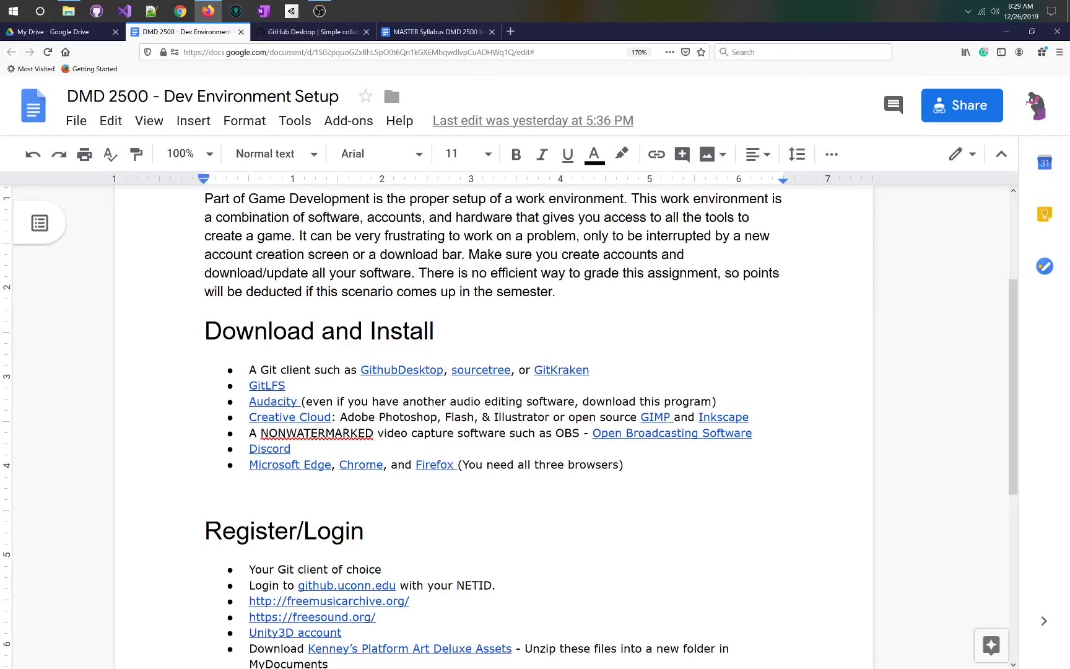
Step: Load github.uconn.edu in a new tab and return to the GitHub Desktop page
click(510, 31)
text(github.uconn.edu/)
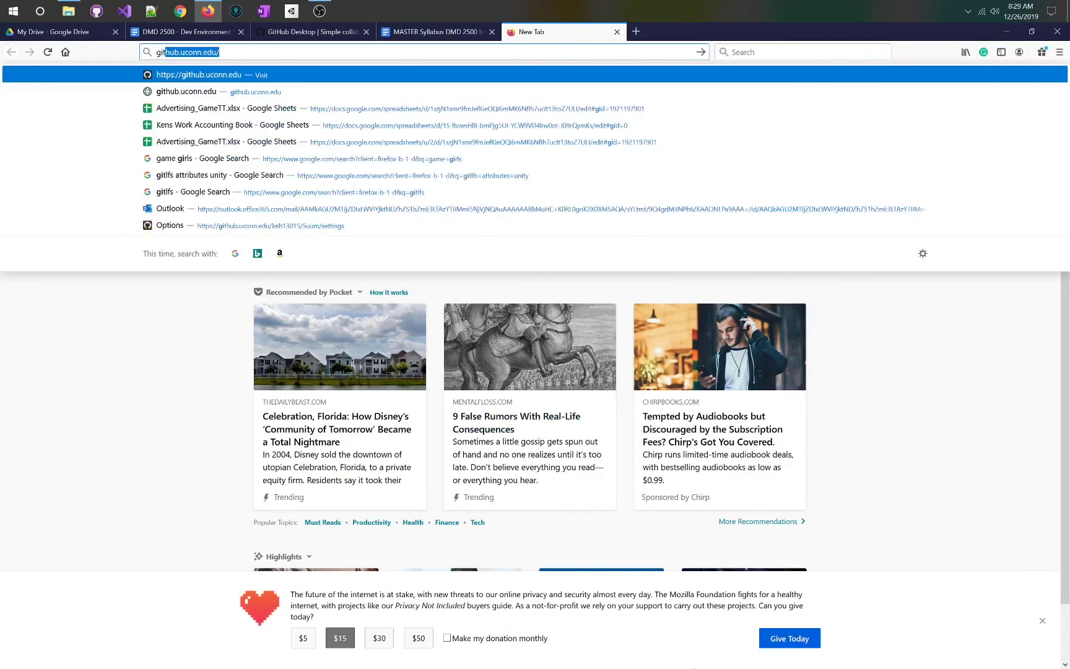
key(Return)
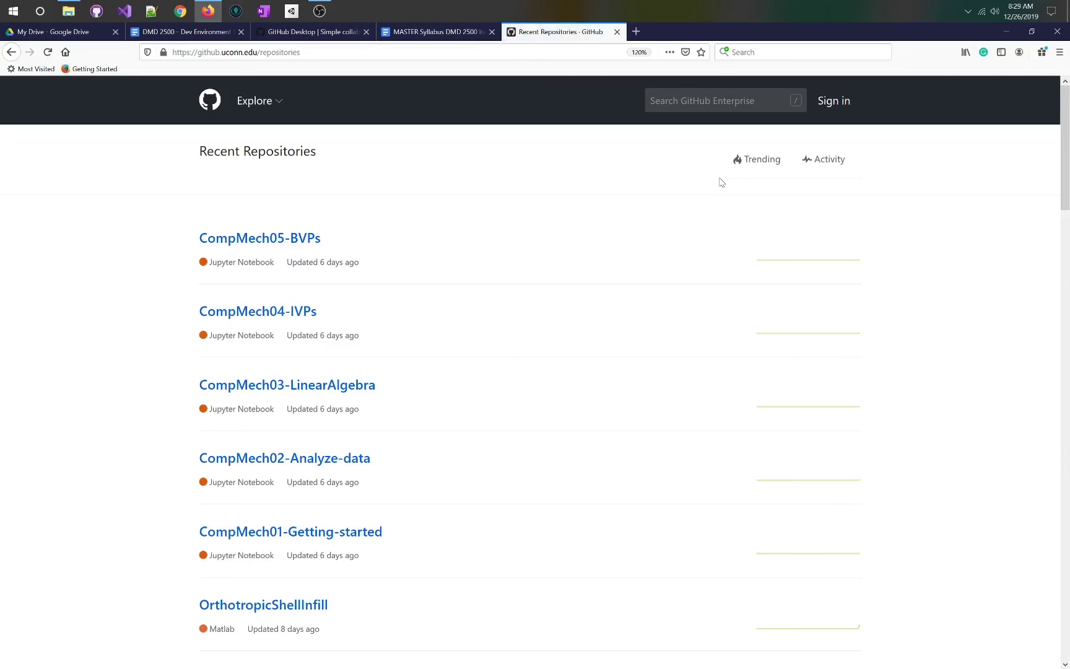
click(412, 34)
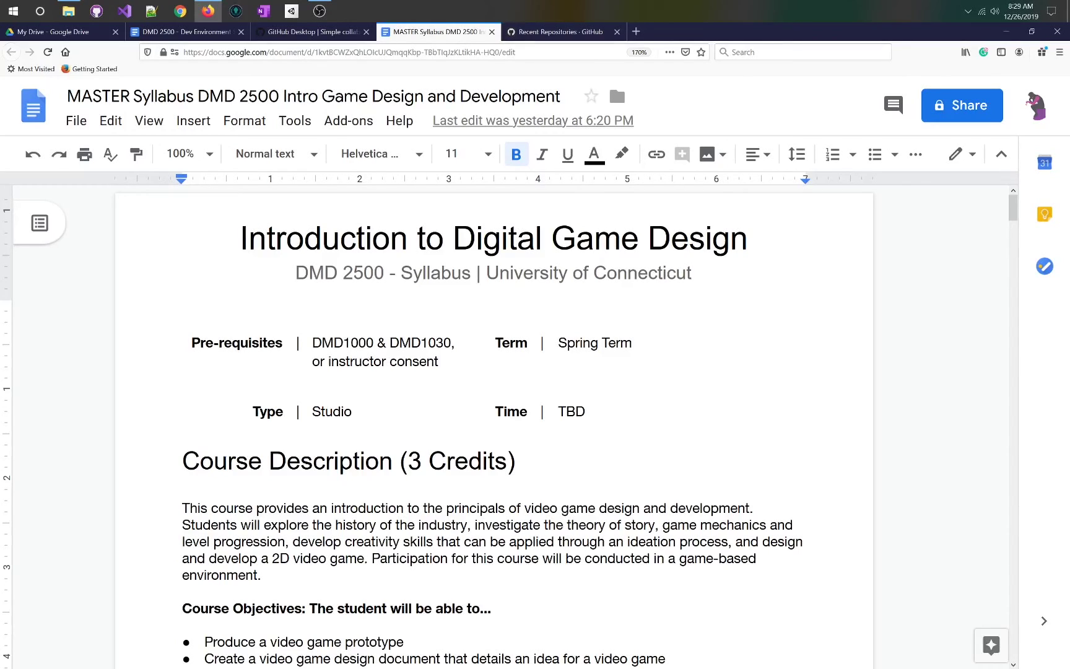
click(299, 36)
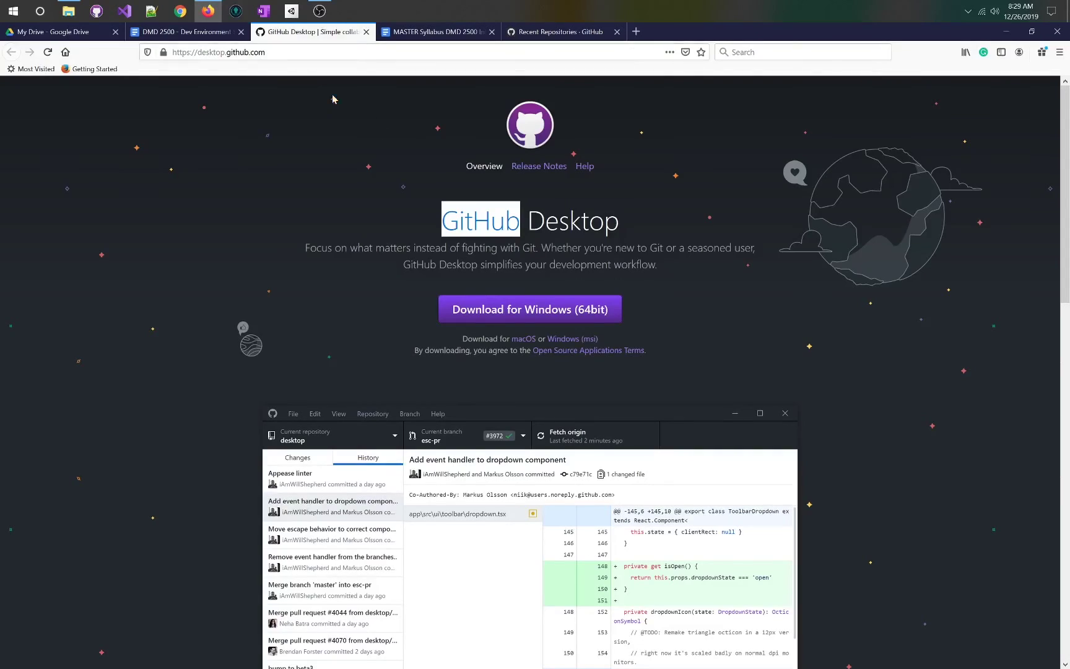
Step: Open the GitLFS website from its link in the setup document's Download and Install list
click(192, 36)
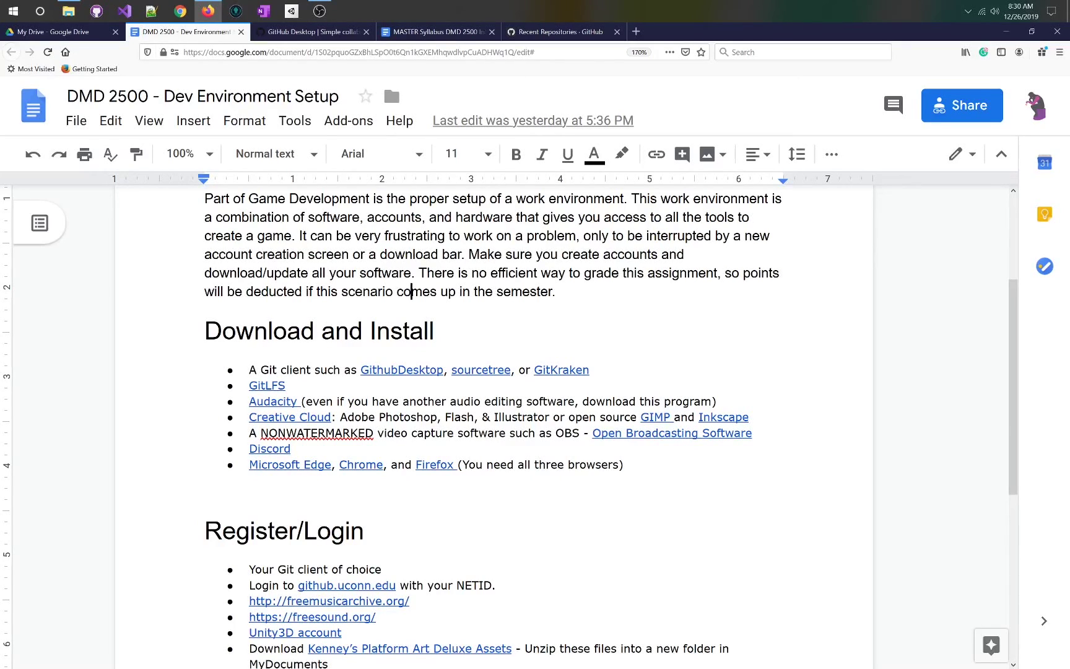
click(438, 371)
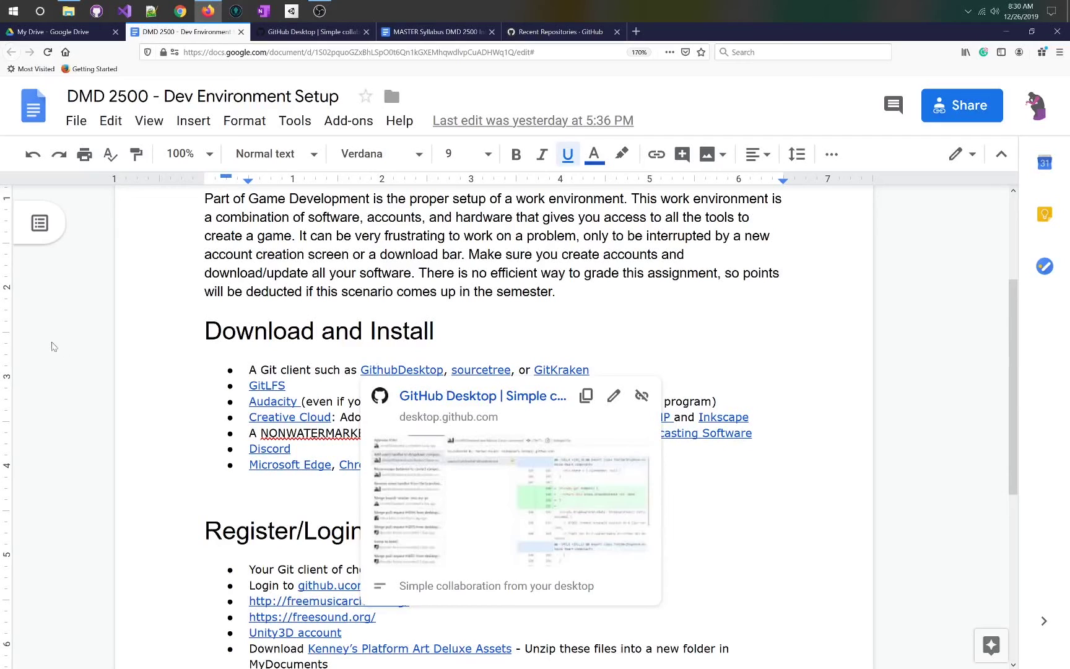
click(269, 331)
click(278, 386)
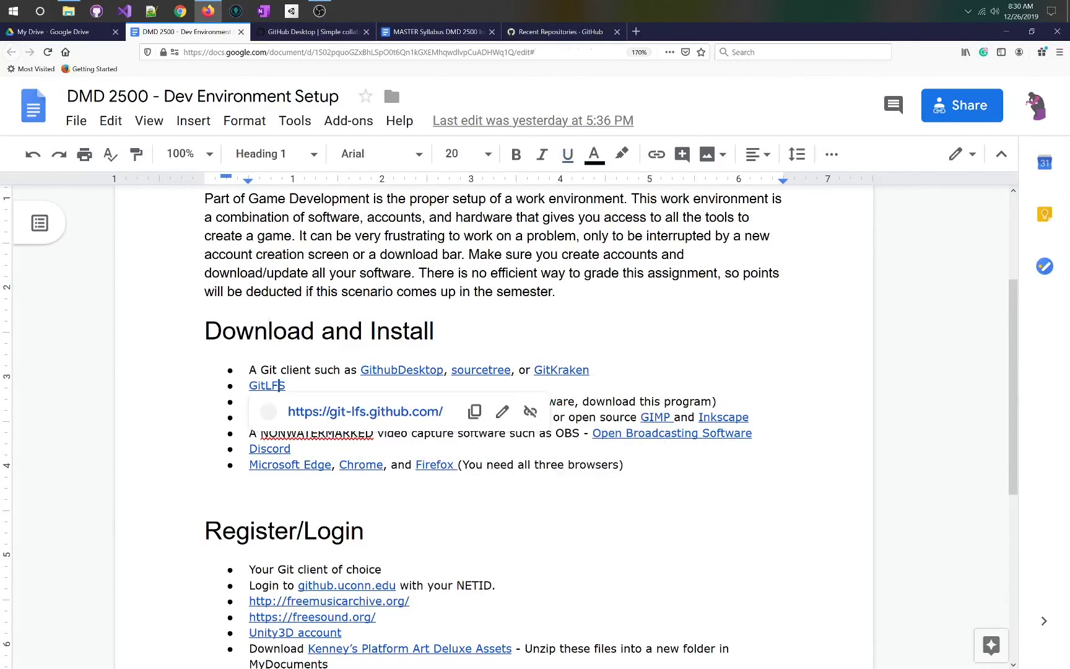
click(301, 411)
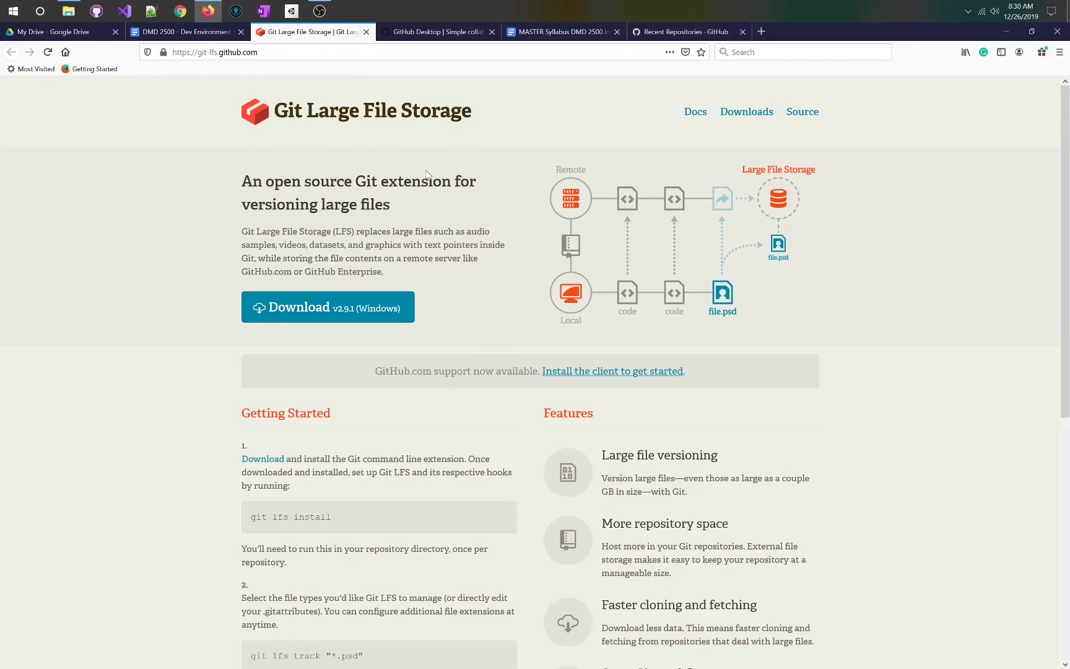
Step: Follow the Audacity link from the setup document and reach the audacityteam.org download page
click(205, 36)
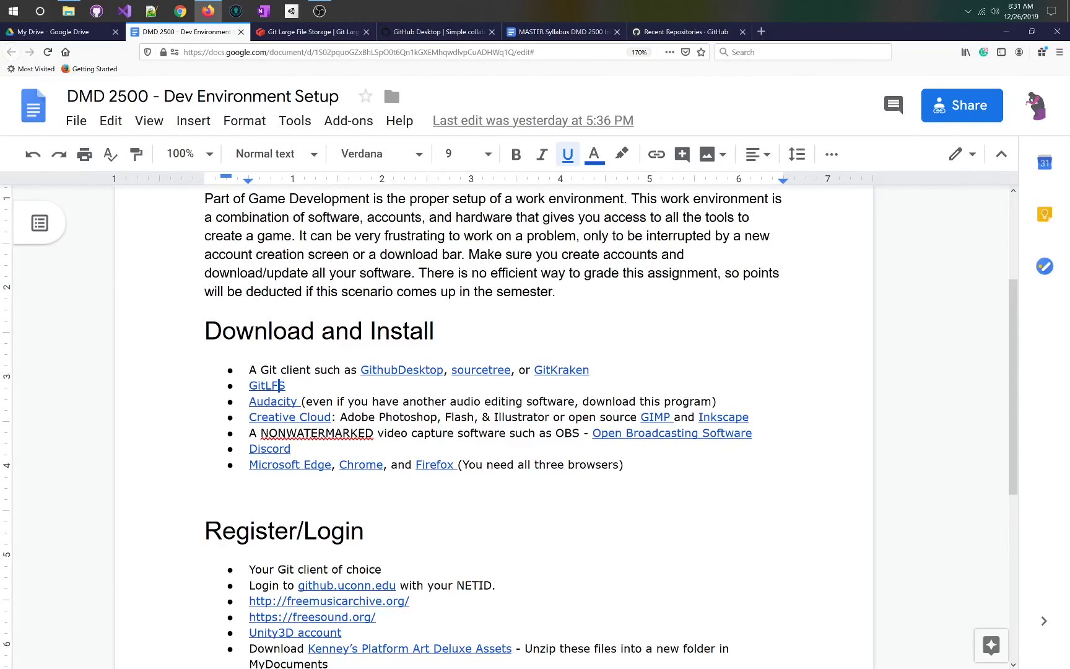
scroll(510, 426, down, 2)
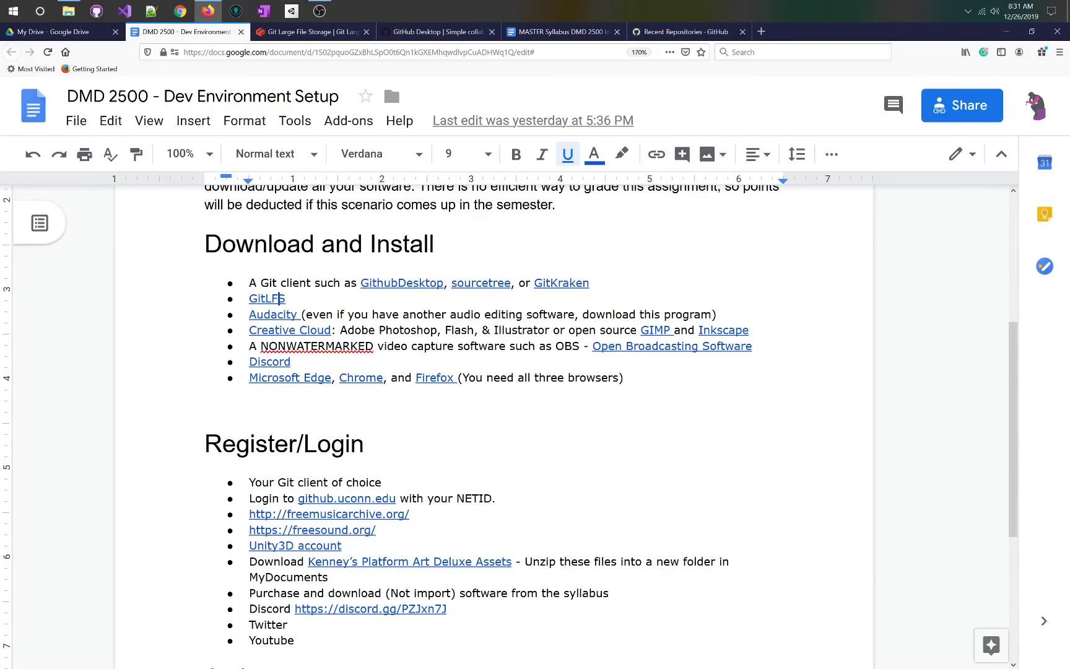
click(284, 314)
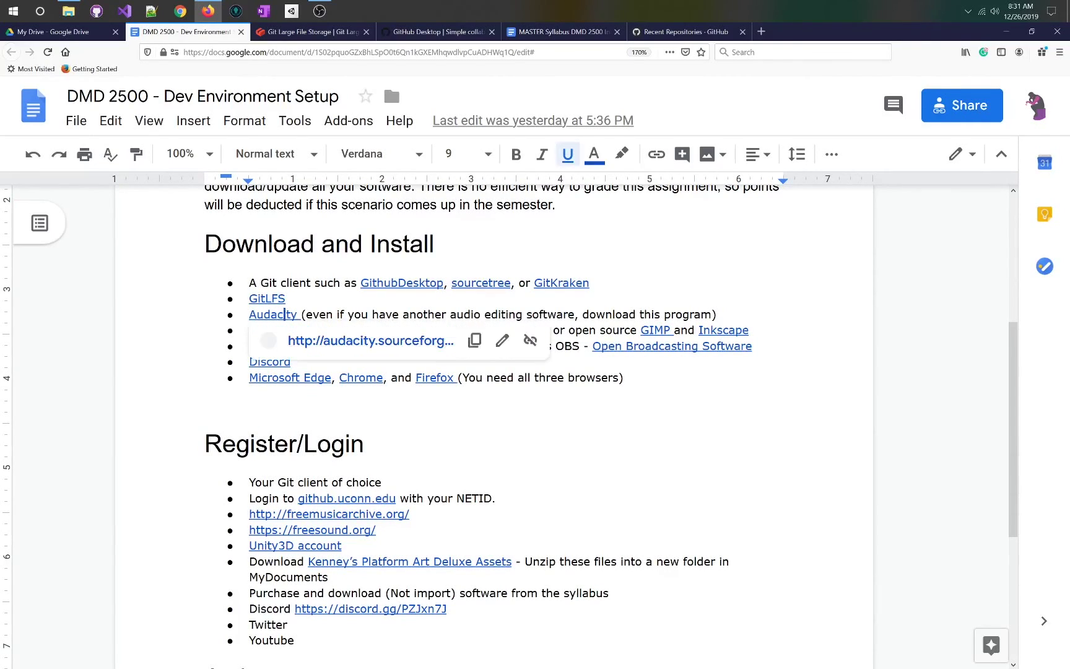
click(325, 340)
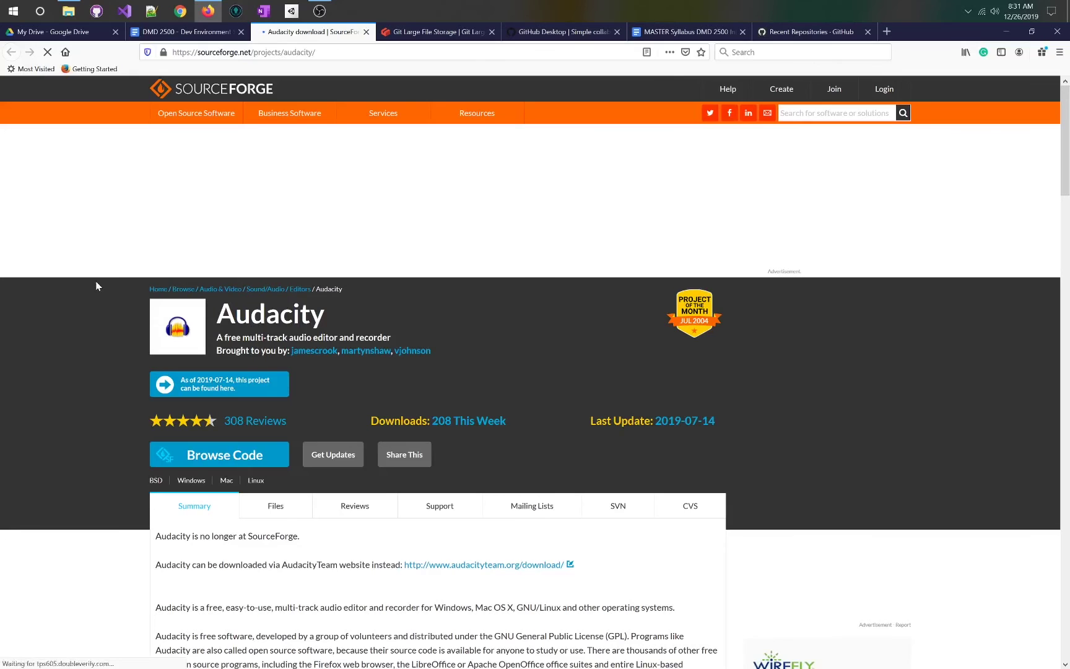
scroll(96, 281, down, 1)
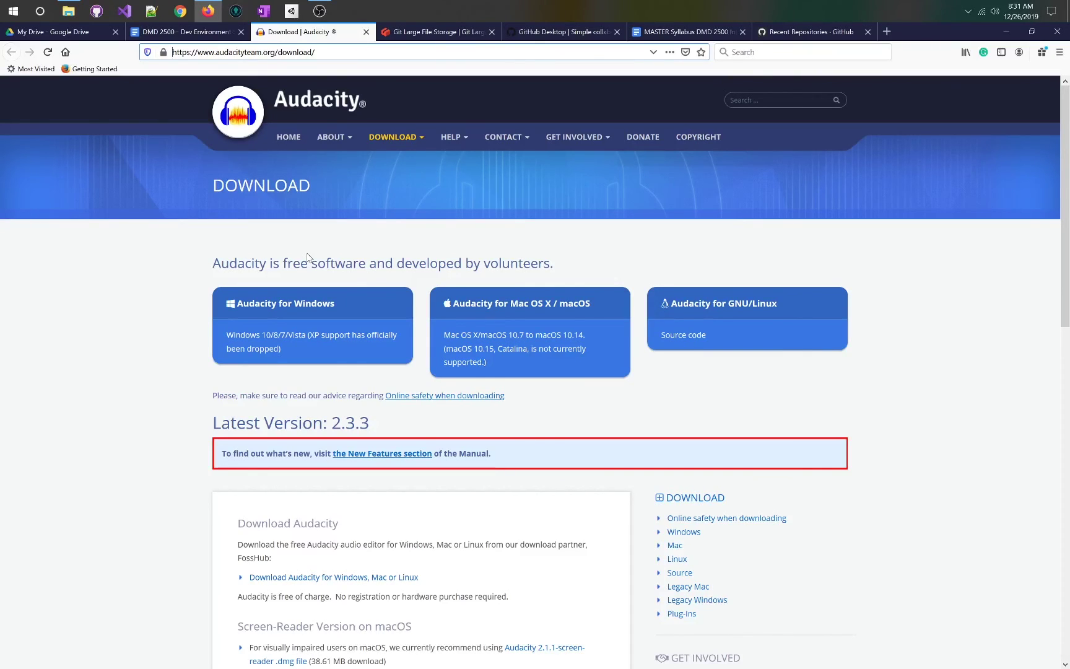
Step: Edit the setup document's Creative Cloud item to list "Adobe Premiere, Photoshop & Illustrator", dropping Flash
click(166, 33)
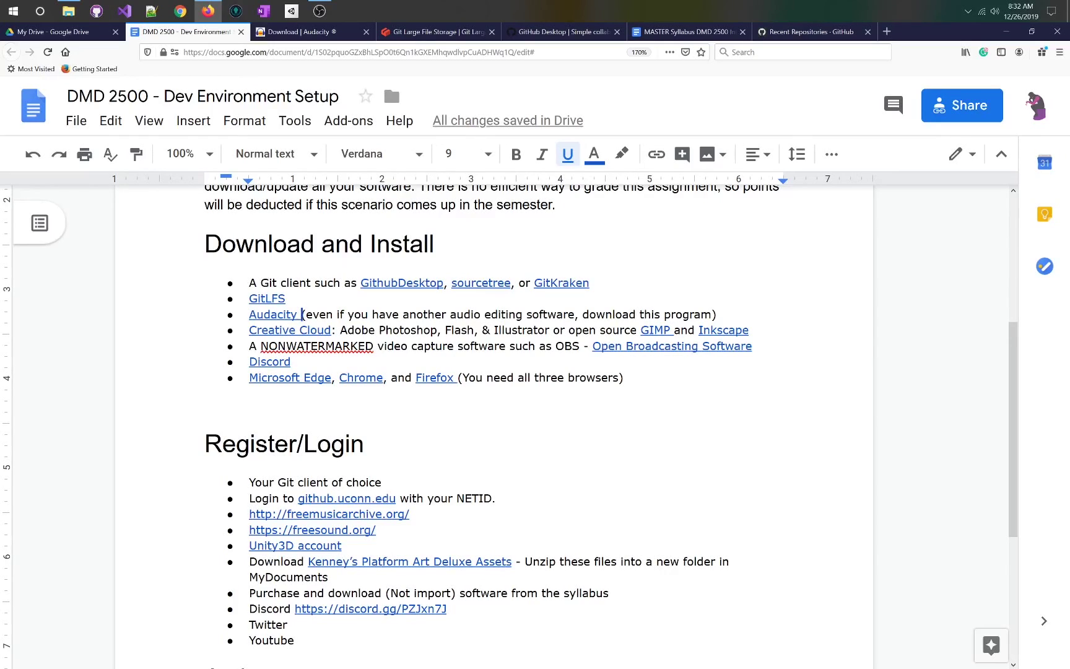
key(ctrl+z)
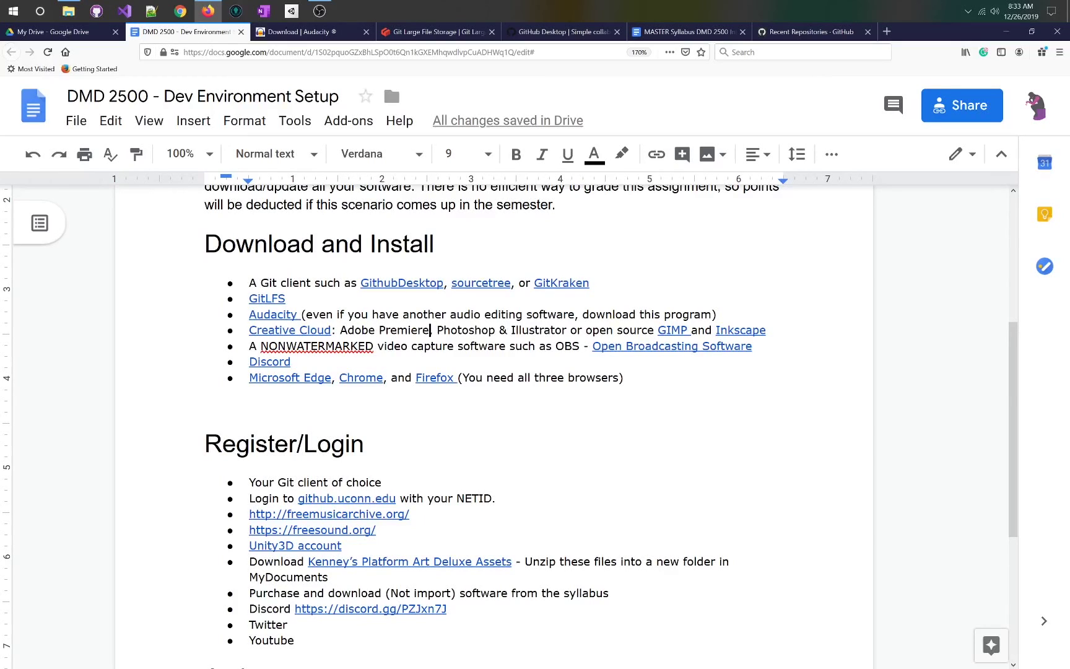
Step: Open the Open Broadcasting Software link from the video capture item and look over the OBS Studio page
click(574, 347)
click(644, 347)
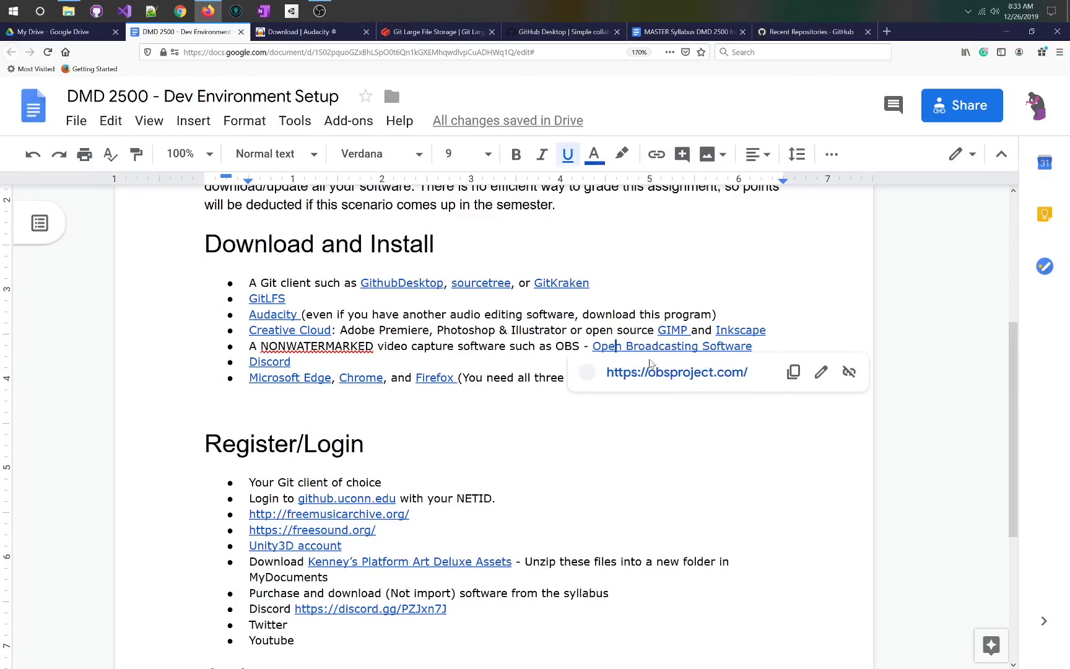
click(656, 372)
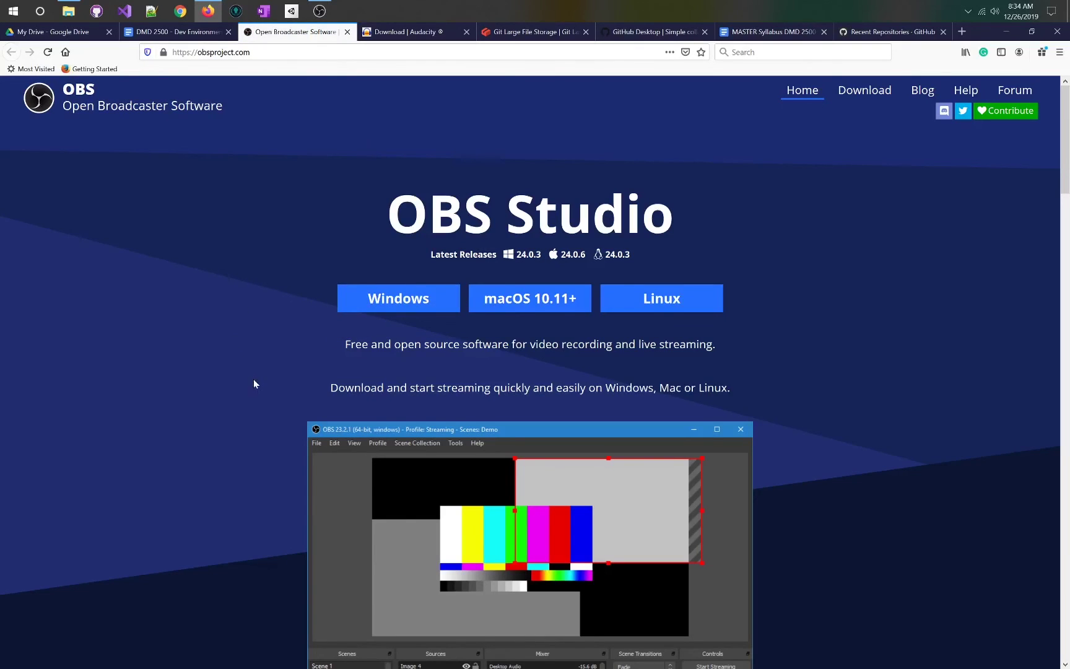
scroll(239, 359, down, 3)
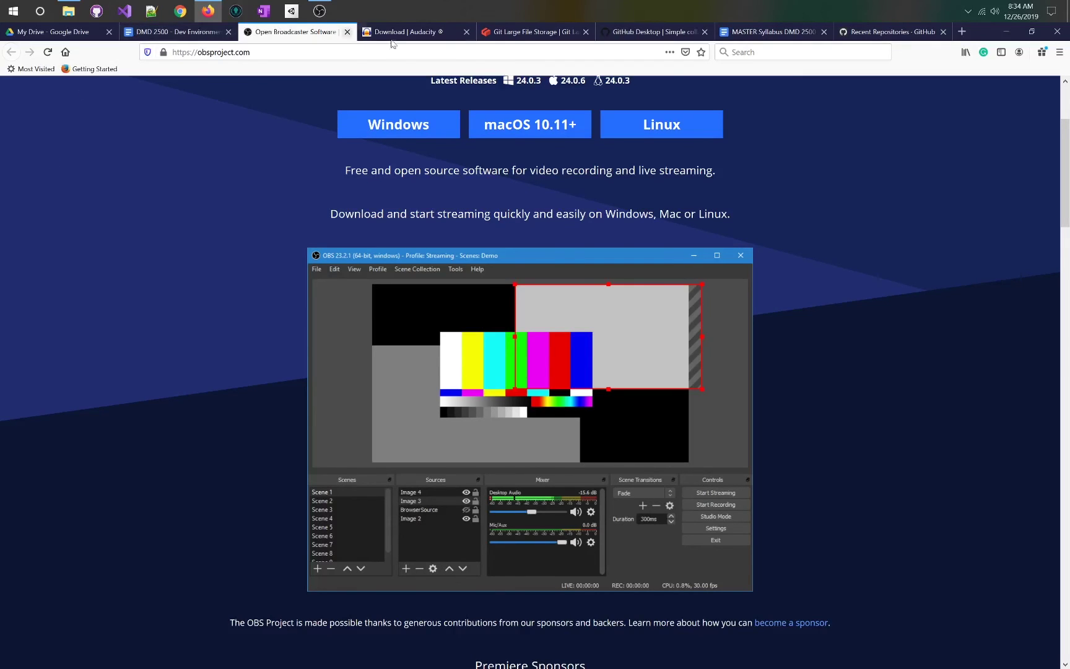
Step: Open the Discord website from its link in the setup document and return to the document
click(177, 32)
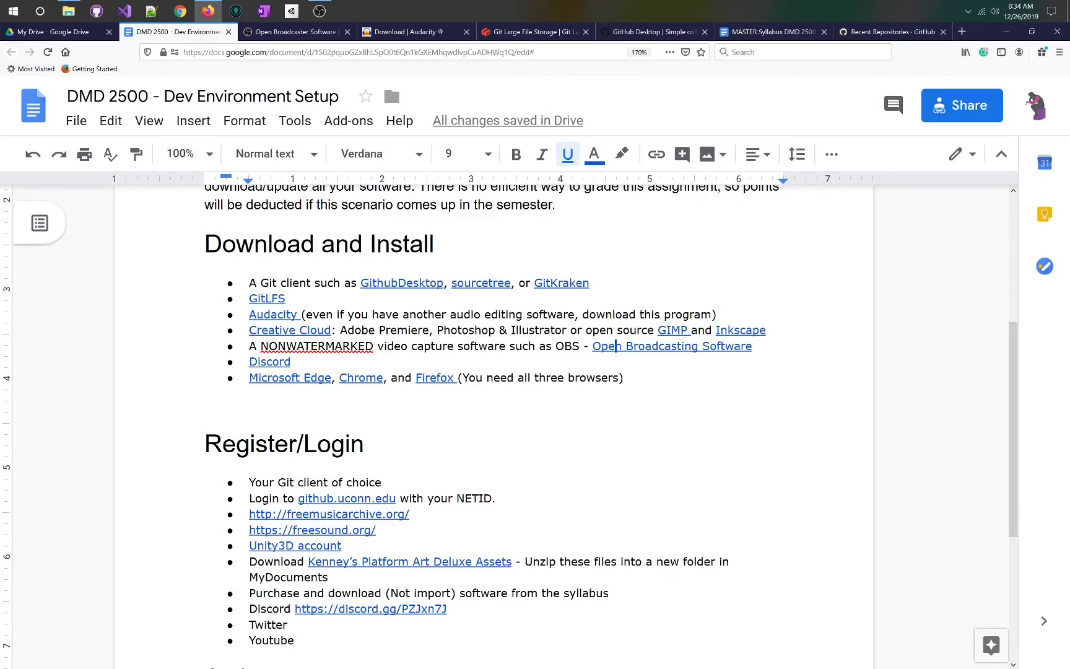
click(279, 361)
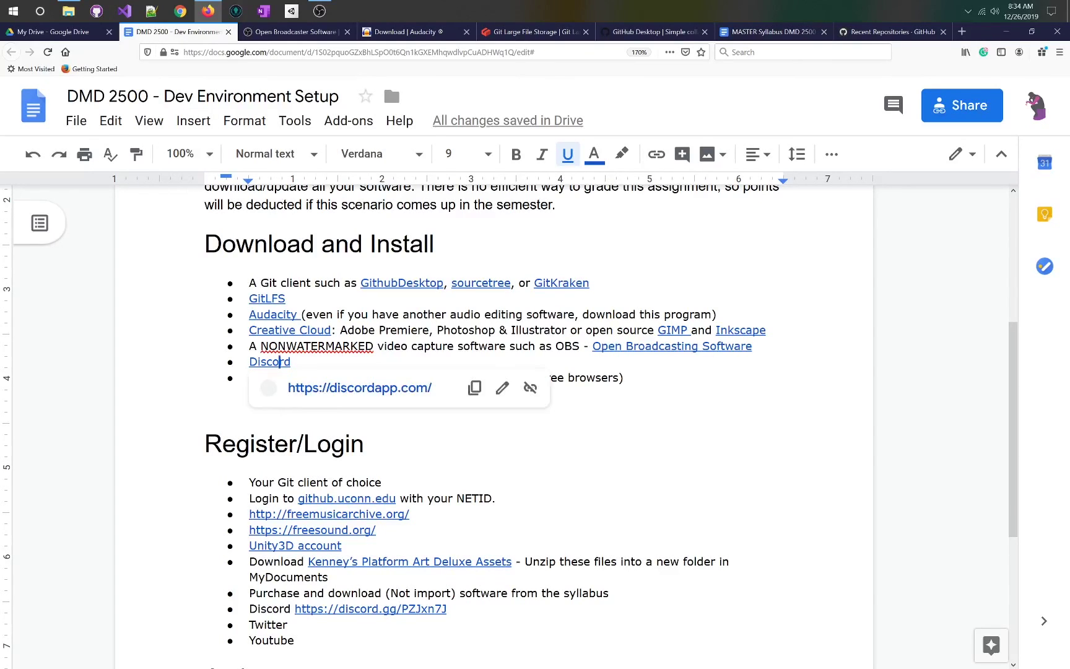
click(326, 384)
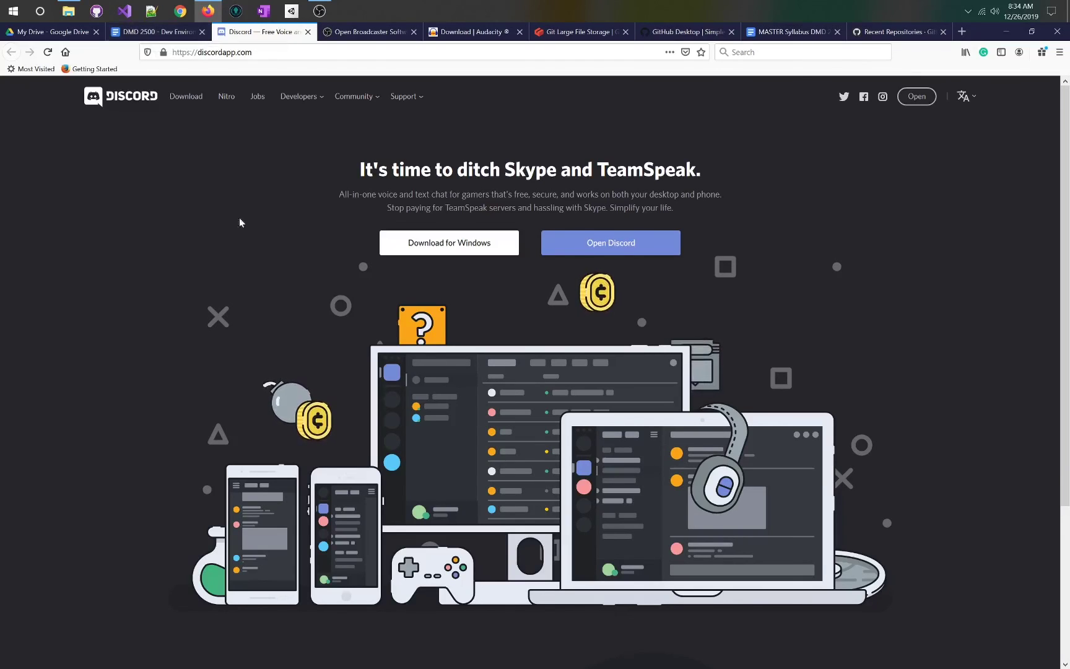
click(133, 36)
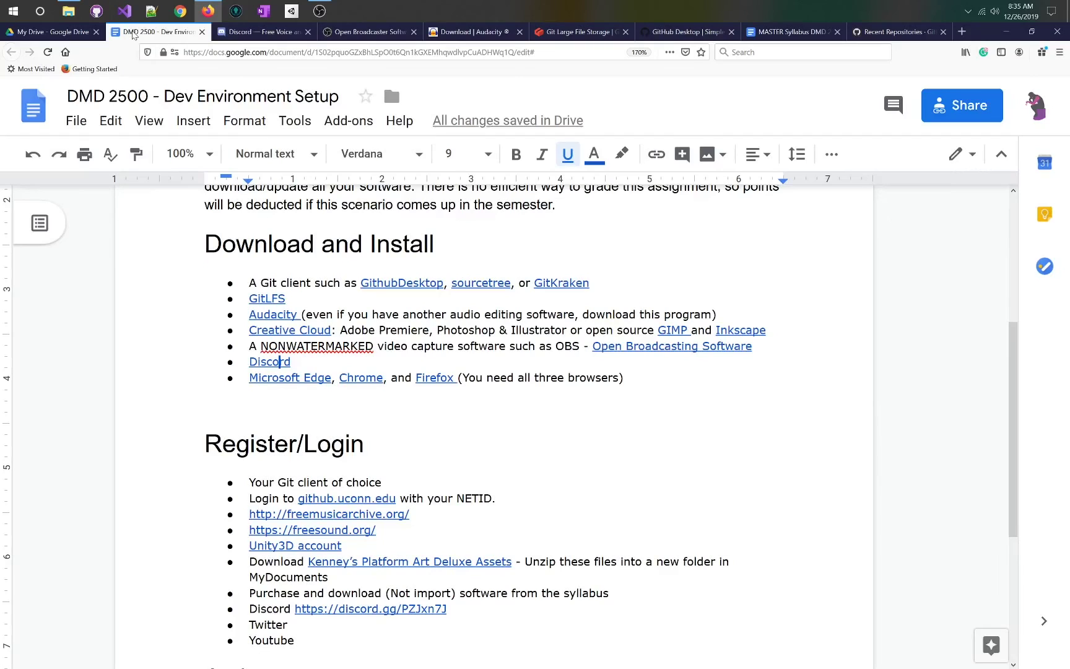
click(256, 34)
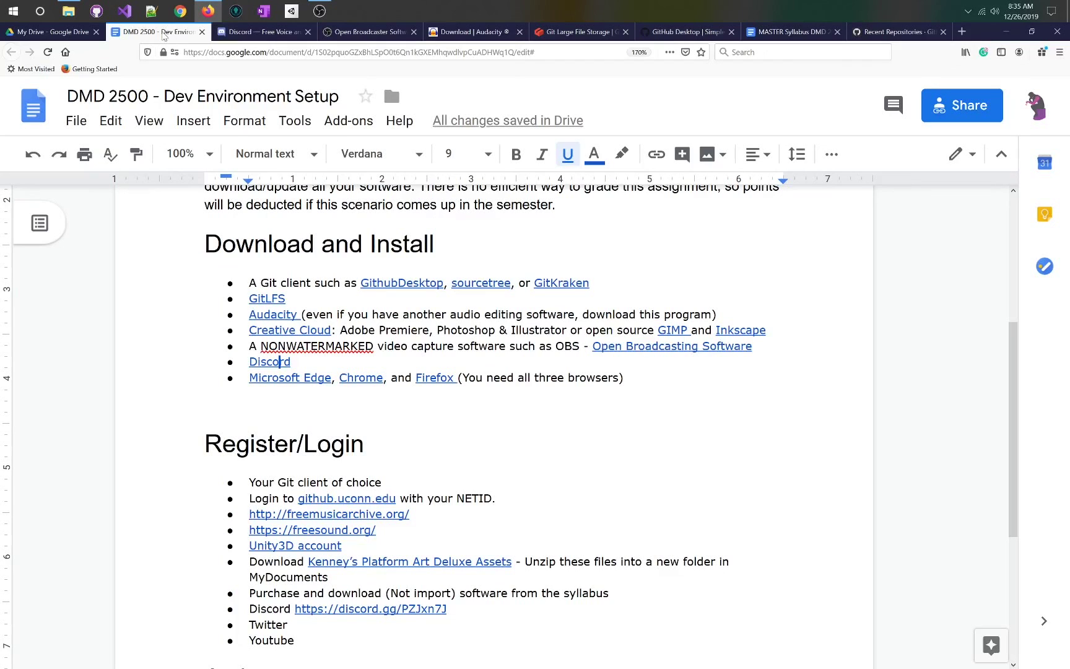
Step: Add the list item "Bootcamp (for Mac Users)" after the browsers item in the Download and Install section
click(163, 34)
click(494, 377)
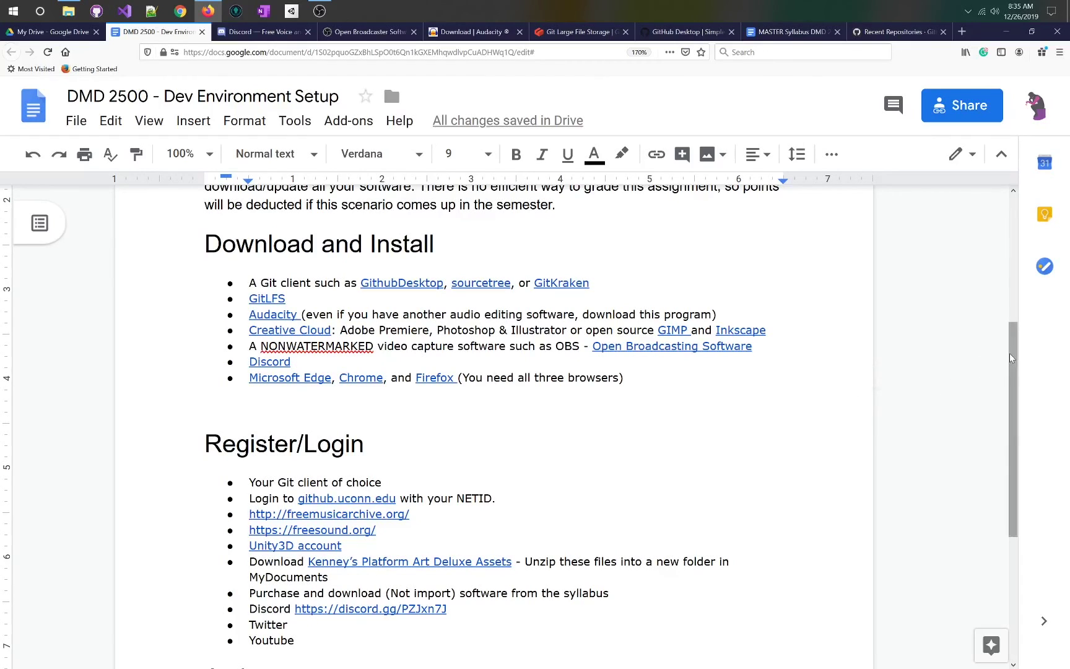
mouse_move(1009, 353)
mouse_down()
mouse_move(1009, 402)
mouse_move(1009, 361)
mouse_up()
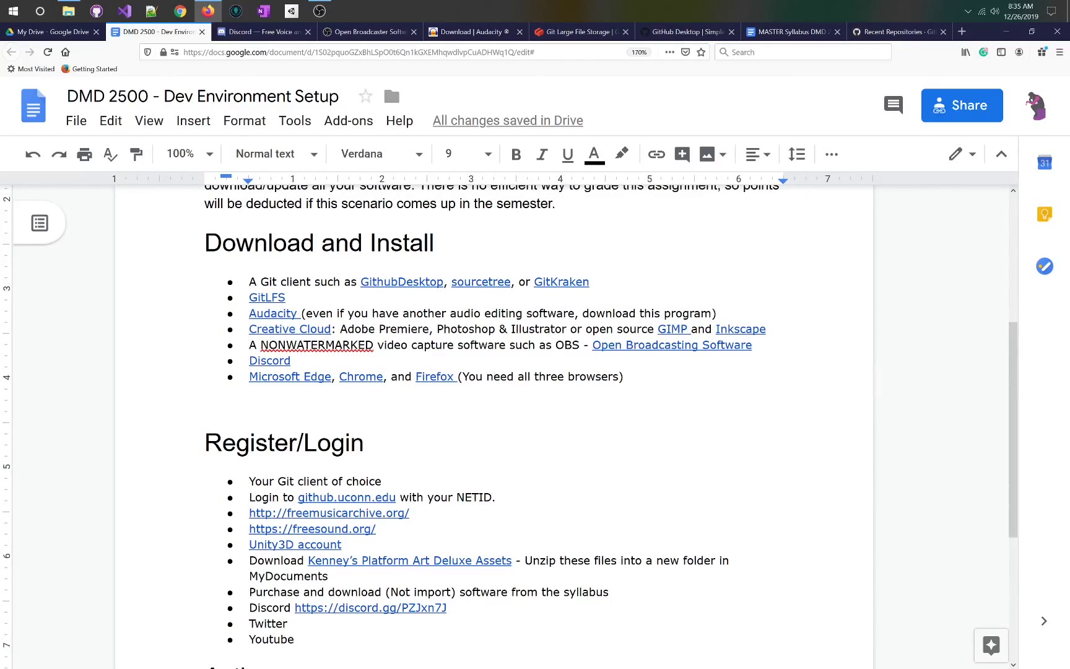
click(624, 376)
key(Return)
text(Boots)
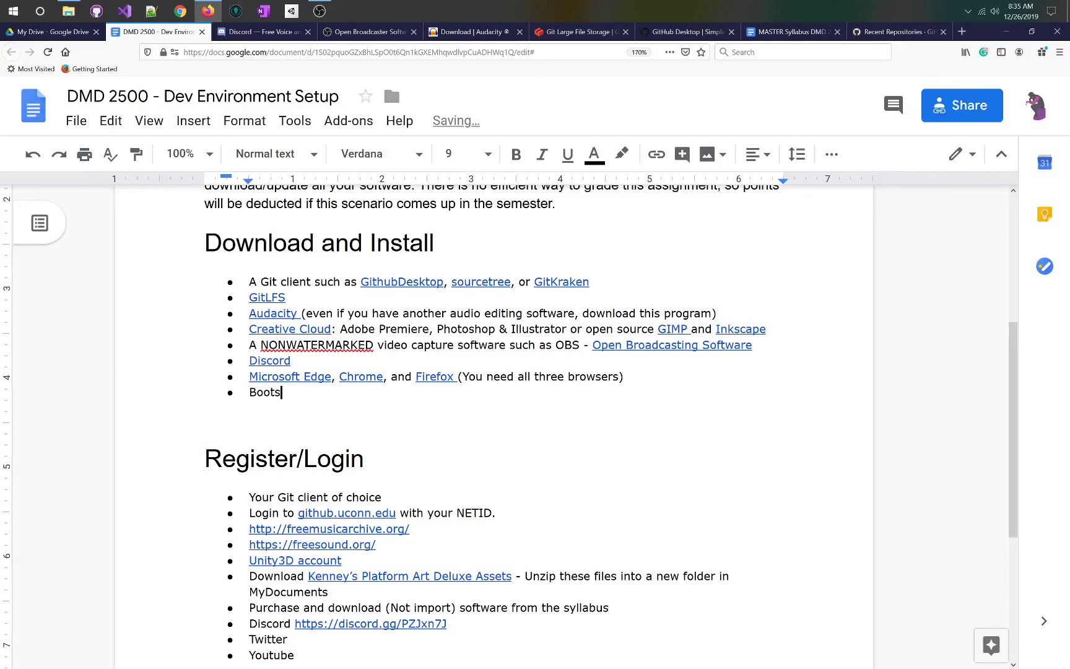
key(BackSpace)
text(camp (for Mac Users))
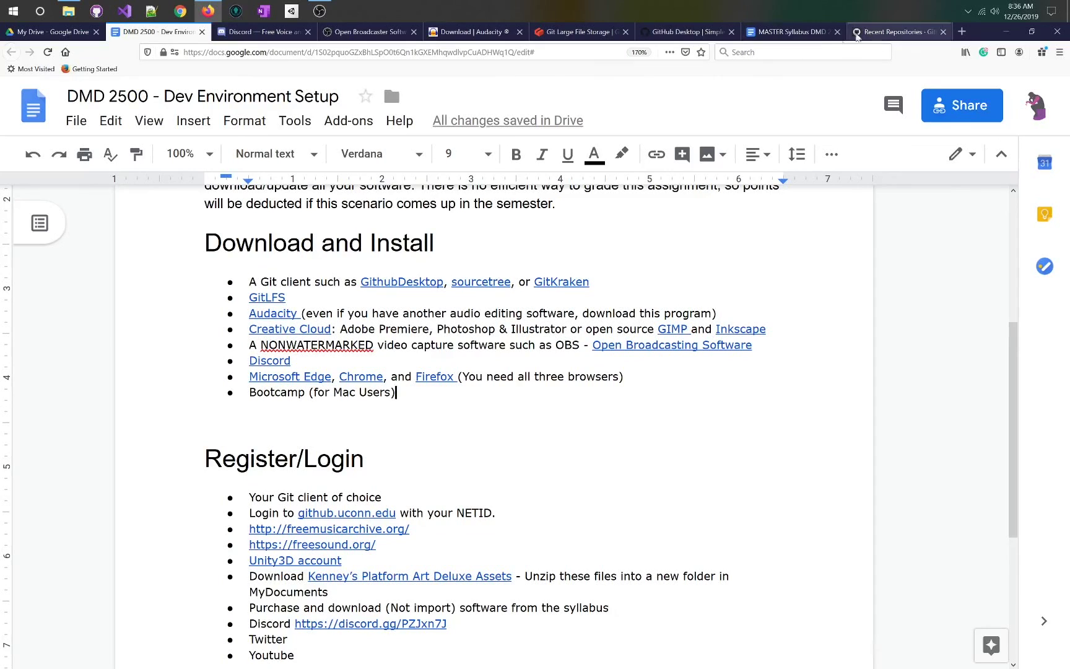
Step: Look up "bootcamp" in the browser and open Apple's Boot Camp Control Panel Help page
click(881, 35)
click(530, 52)
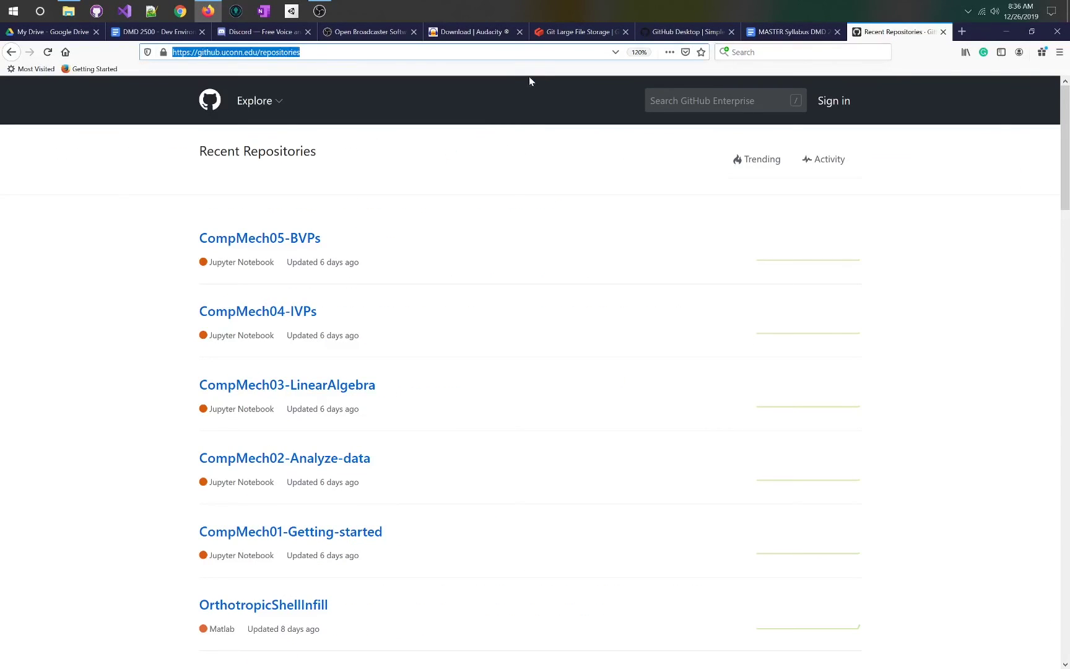
text(bootcamp)
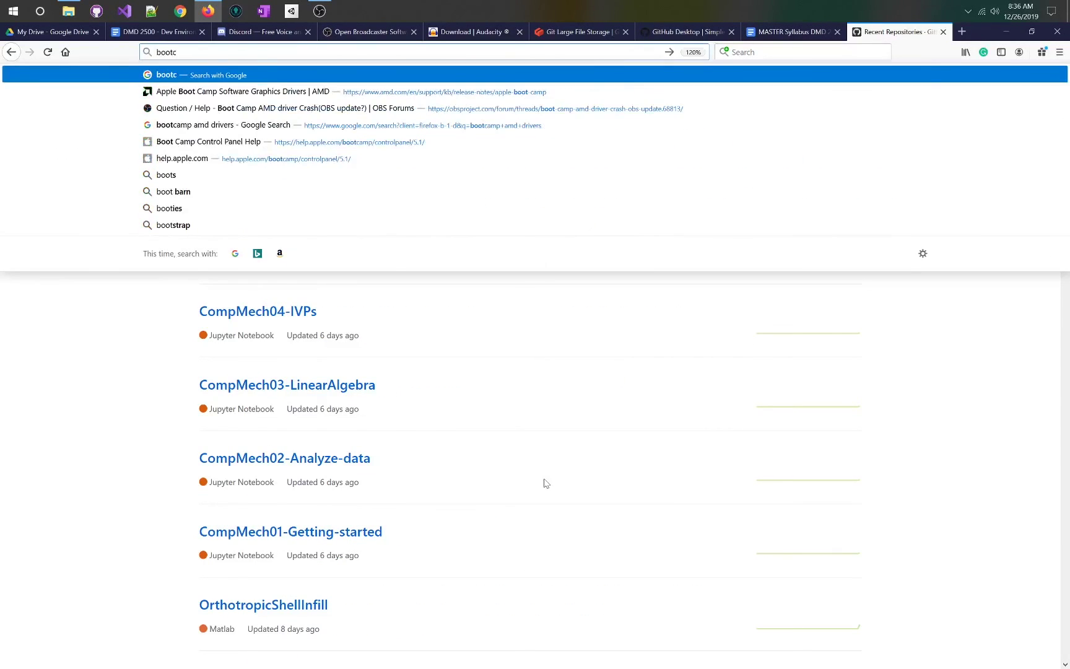
key(Down)
key(Down)
key(Return)
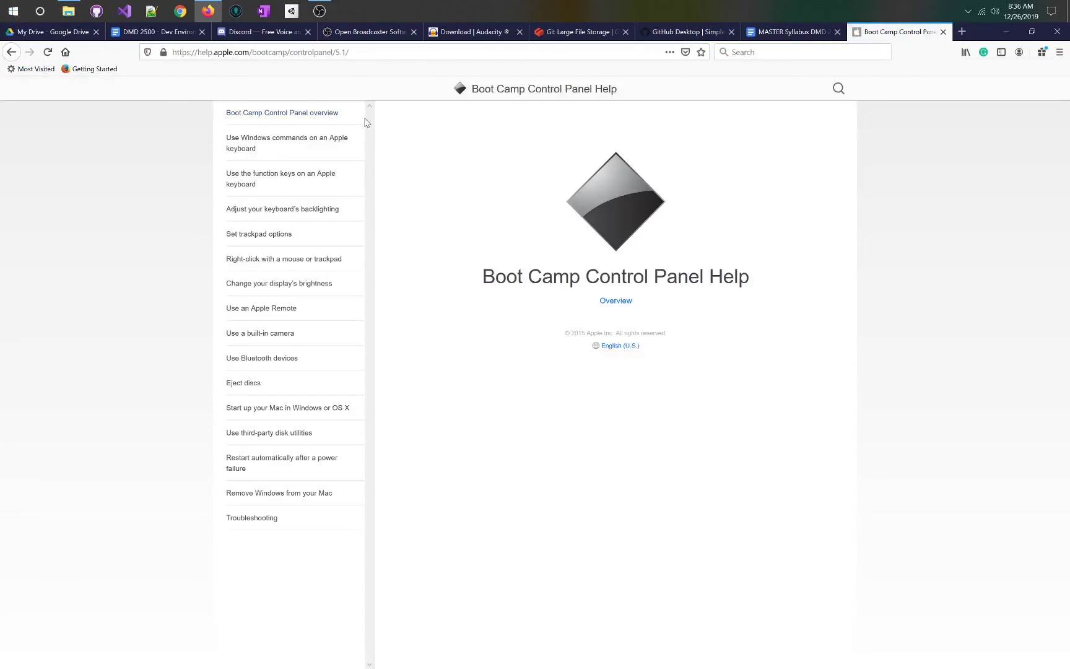
click(576, 93)
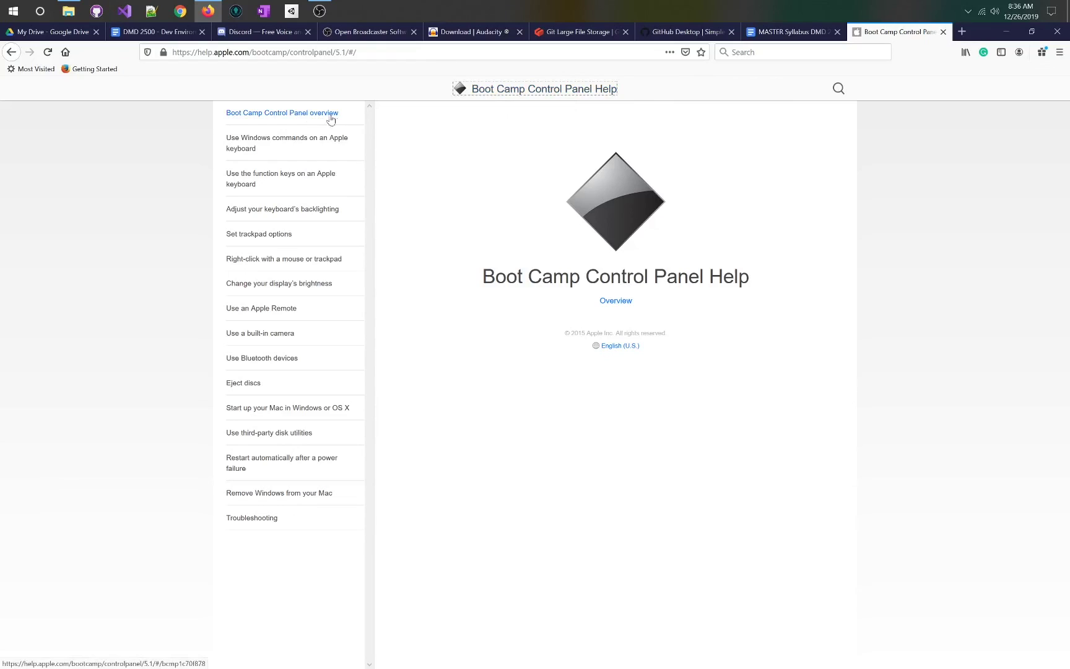
Step: Search the web for "download bootcamp", look over Apple's Boot Camp Support page, and return to the setup document
click(12, 52)
click(183, 54)
text(download)
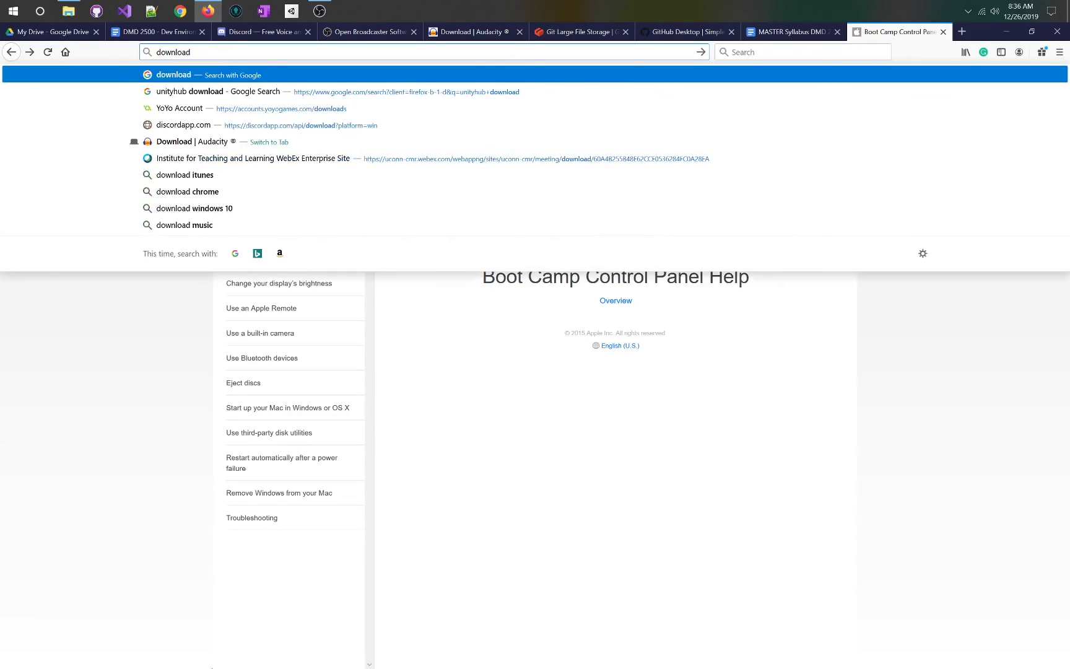
text( bootcamp)
key(Return)
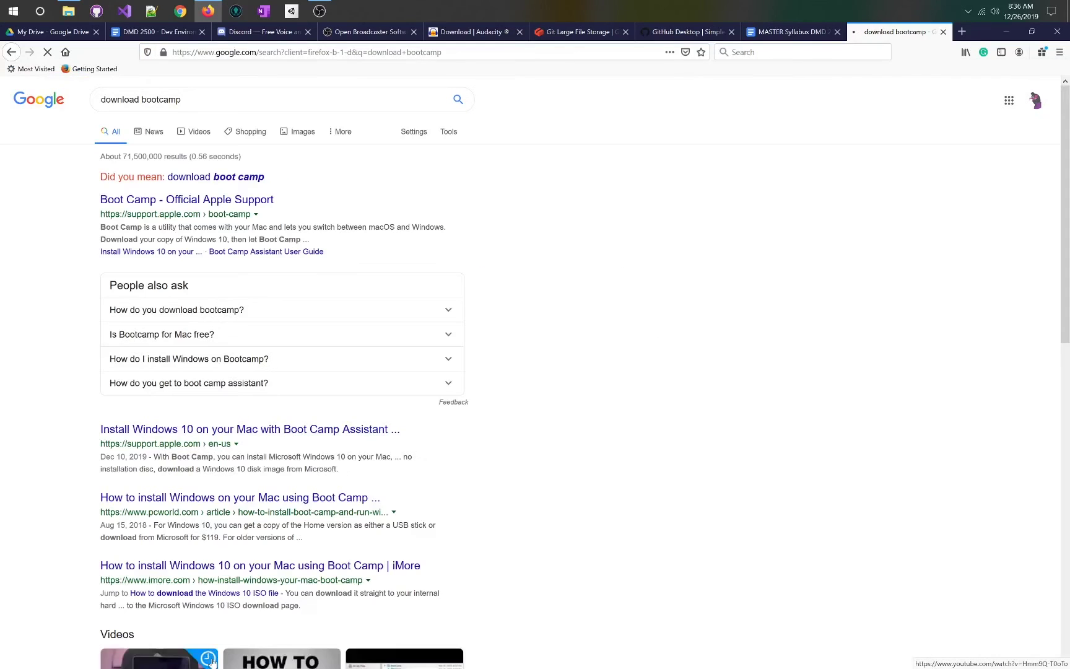
click(202, 202)
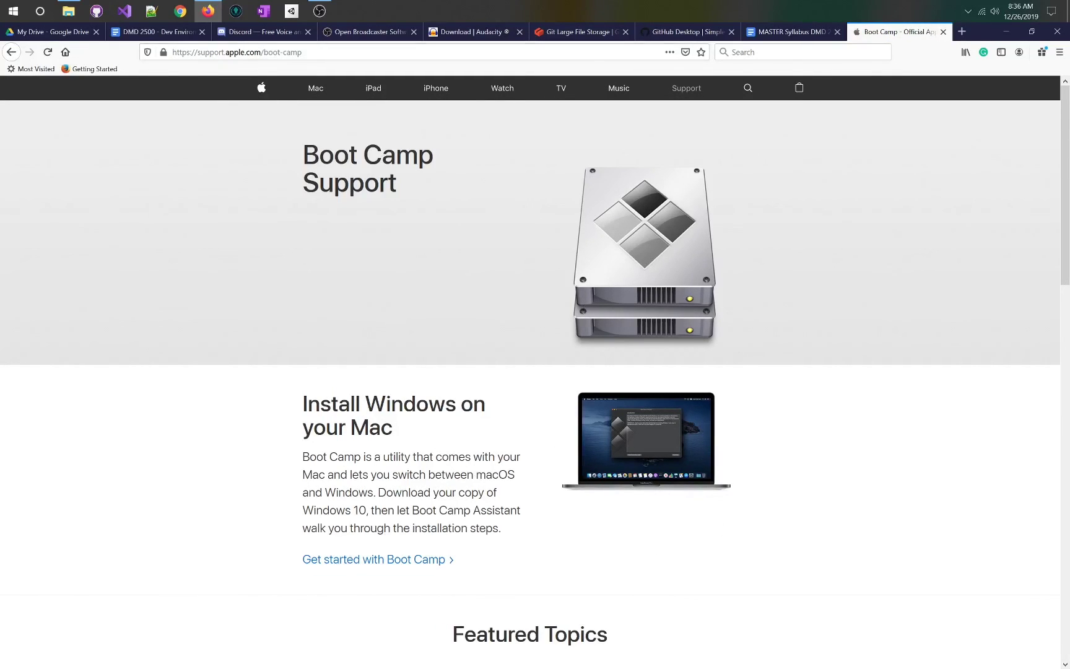
scroll(545, 462, down, 4)
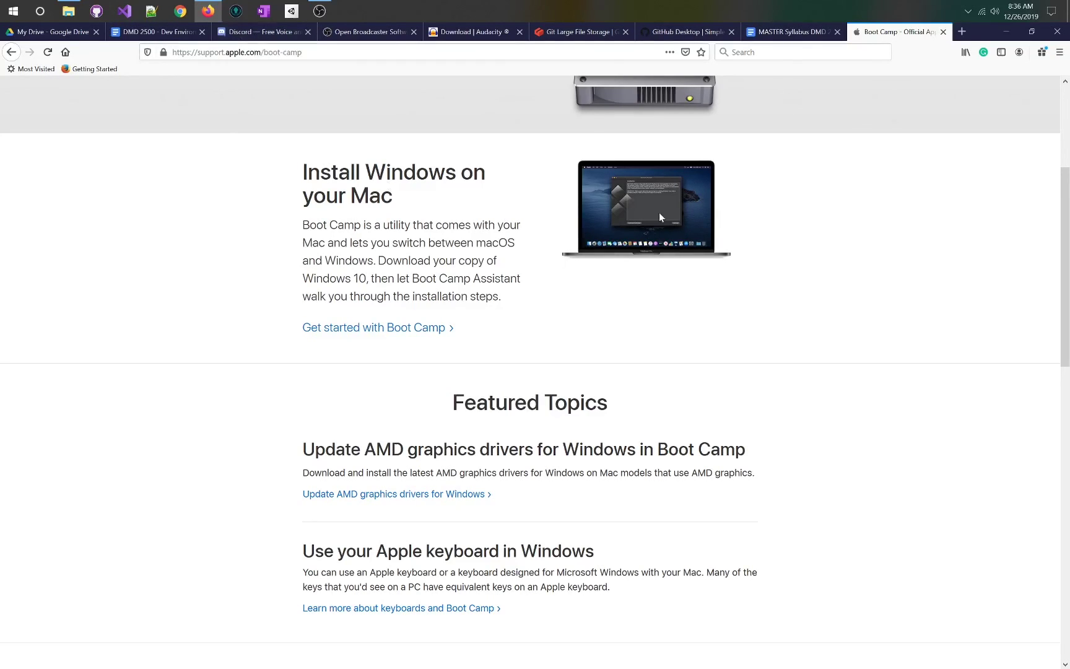
click(141, 34)
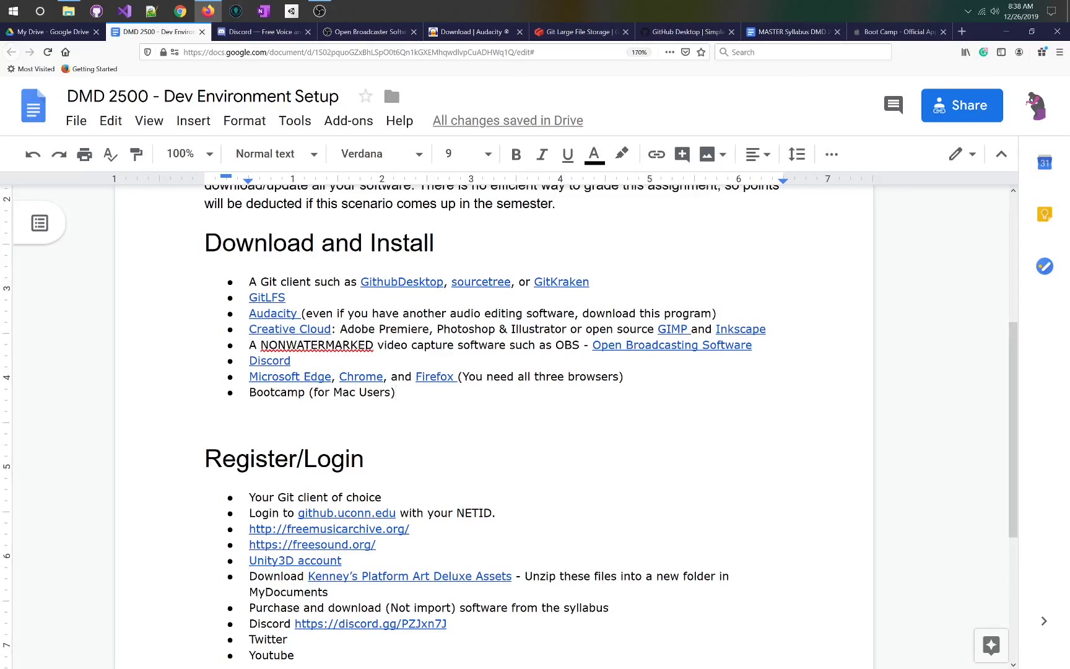
Step: Read through the Register/Login and Actions sections, pointing out the Git client and GitHub login items
scroll(515, 427, down, 3)
scroll(509, 422, up, 1)
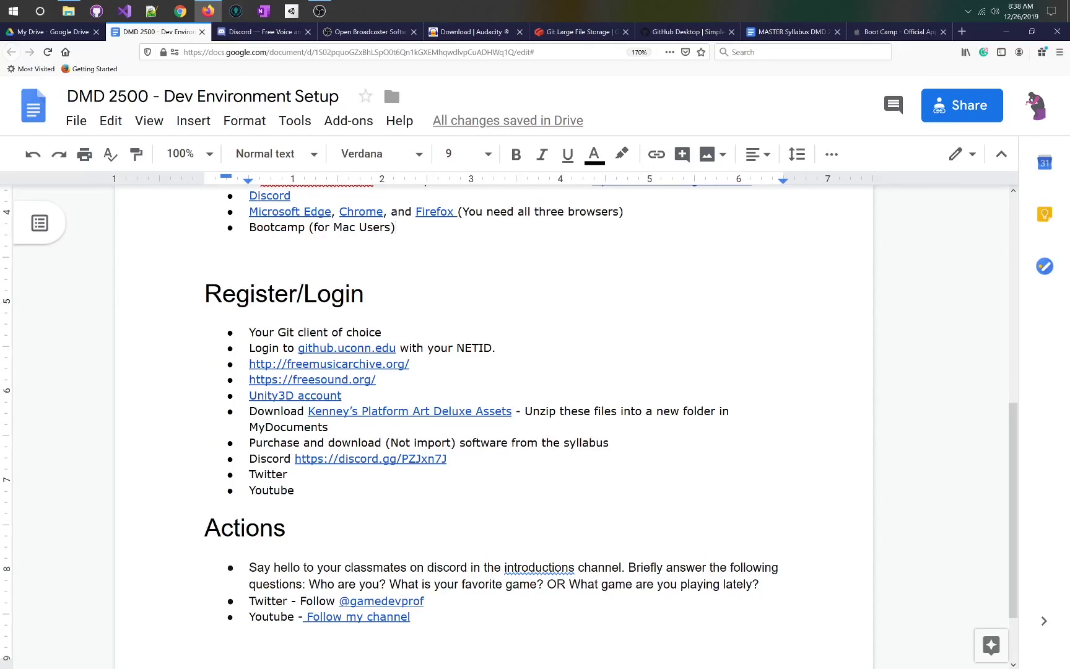
scroll(509, 422, down, 1)
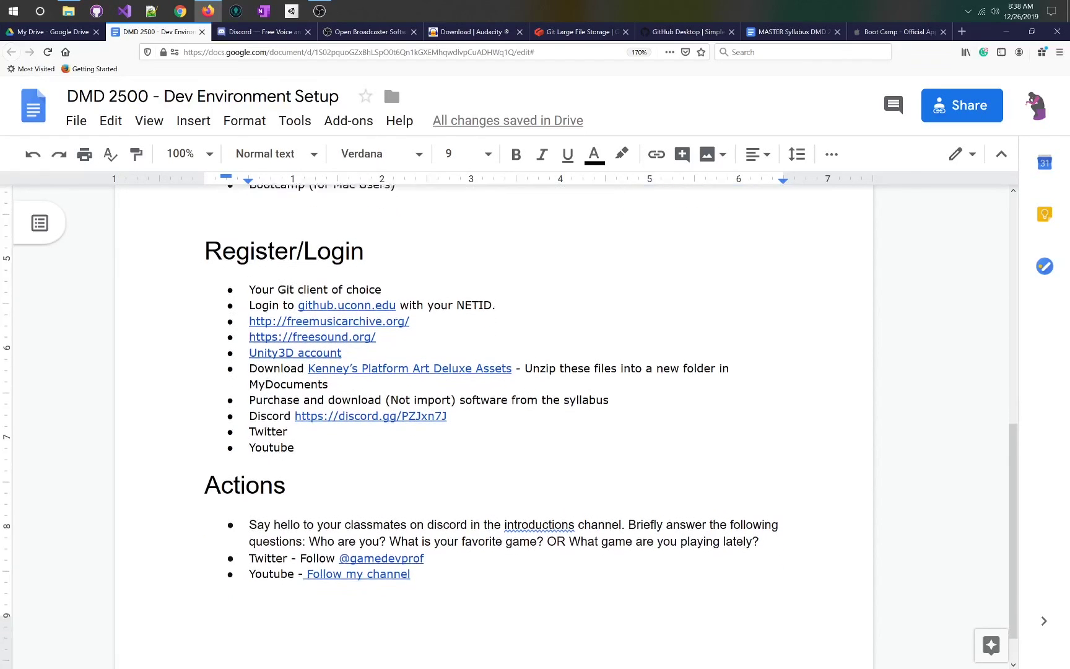
scroll(494, 427, down, 1)
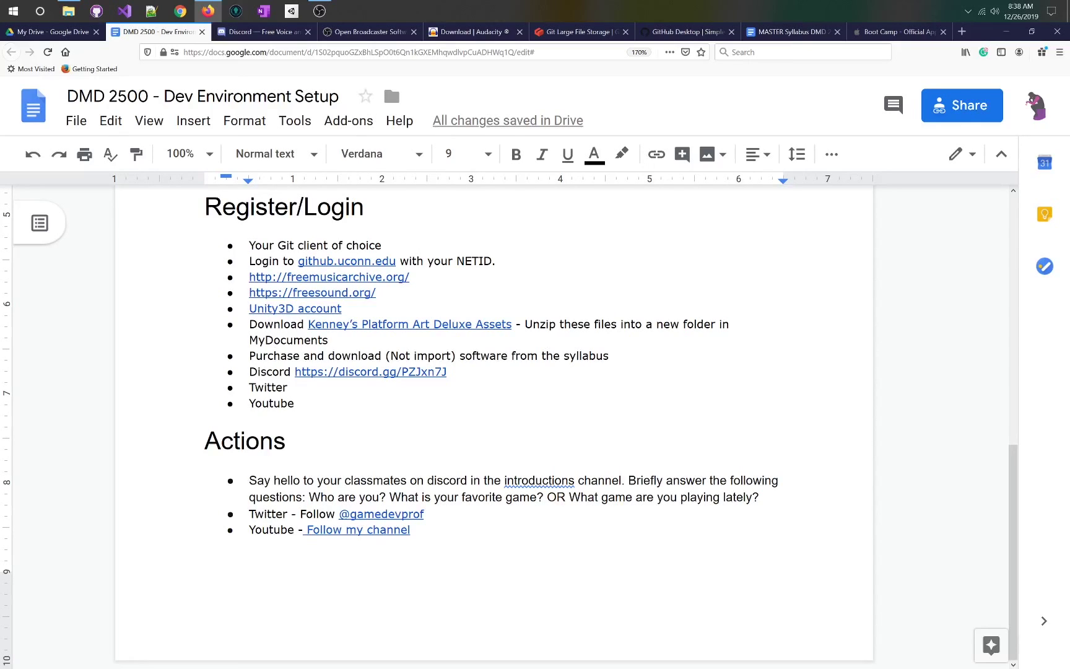
drag(278, 245, 324, 245)
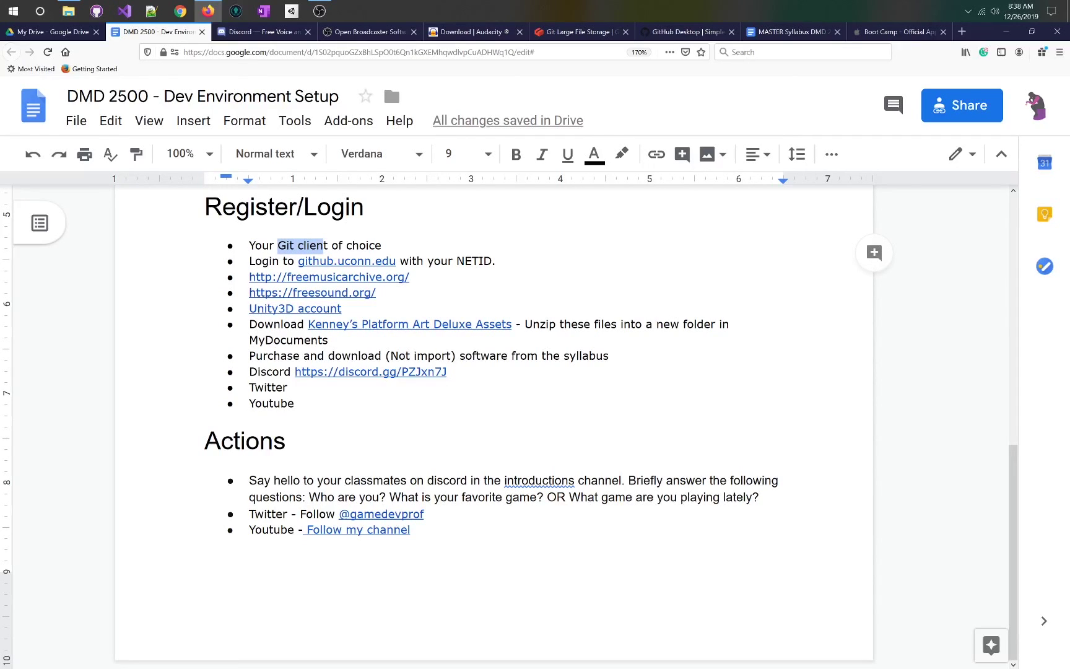
scroll(509, 421, up, 2)
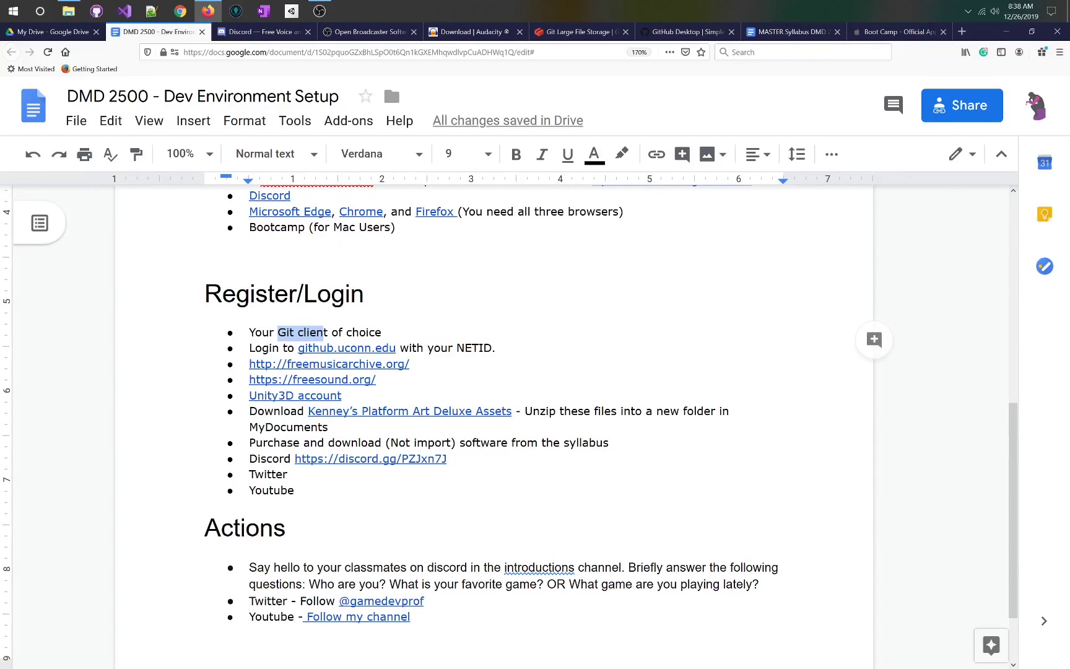
click(287, 347)
click(263, 347)
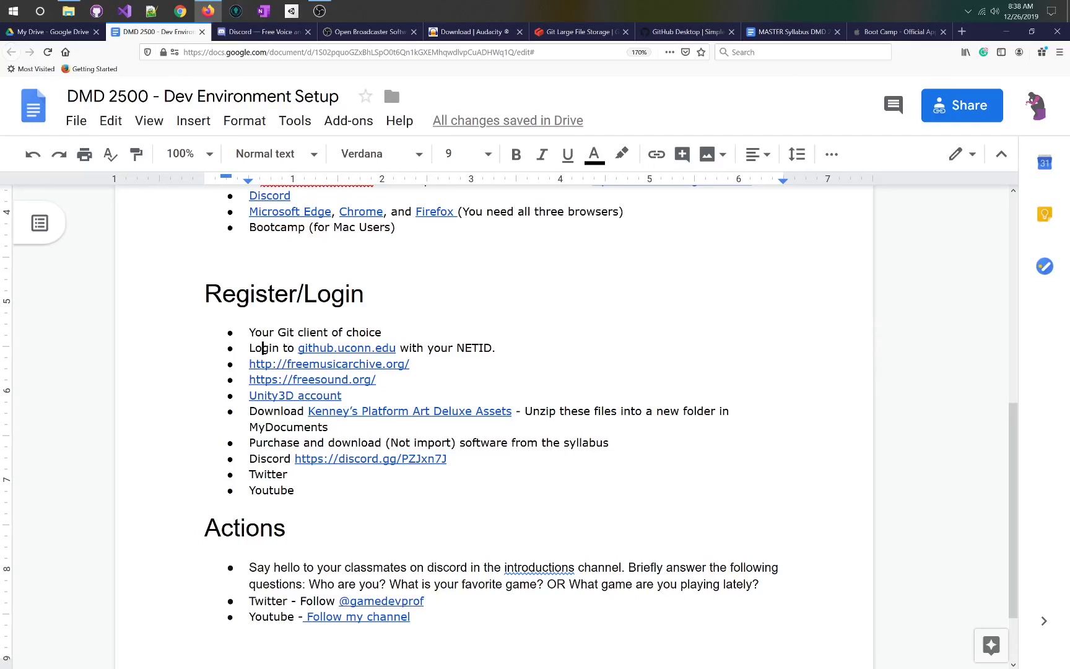
Step: Follow the github.uconn.edu link from the Register/Login list and highlight the site's address
click(334, 347)
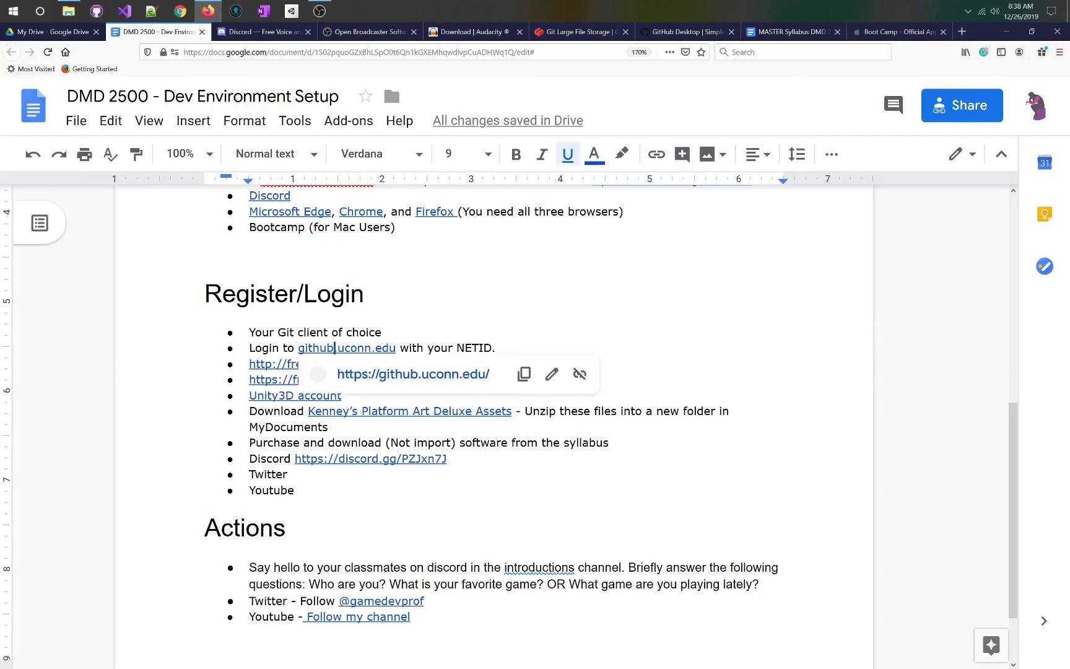
click(367, 376)
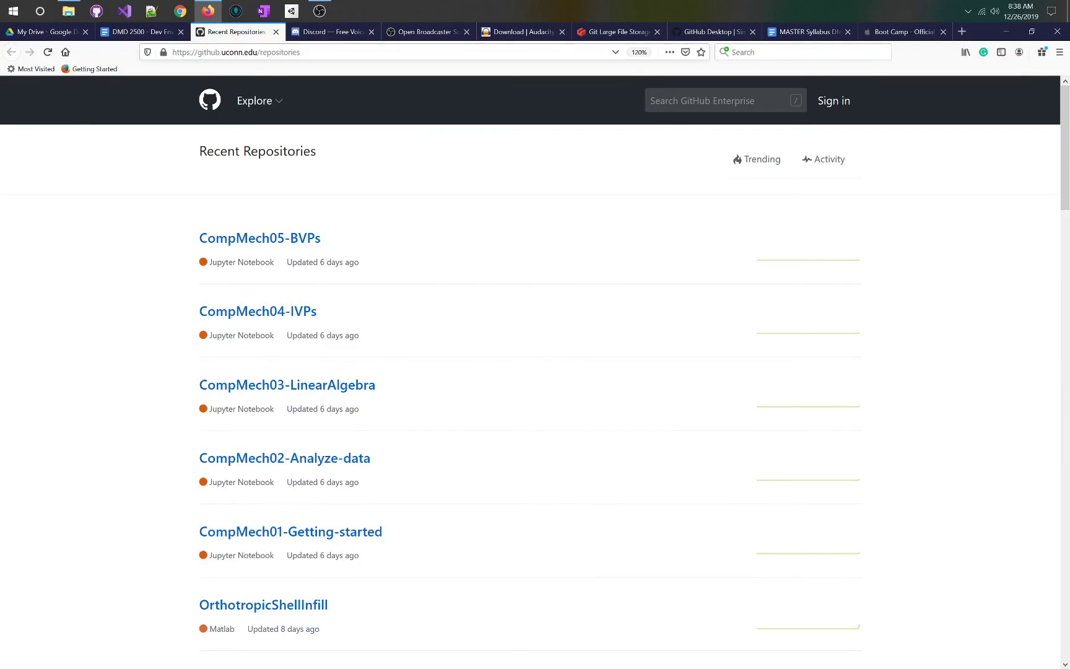
drag(194, 52, 301, 52)
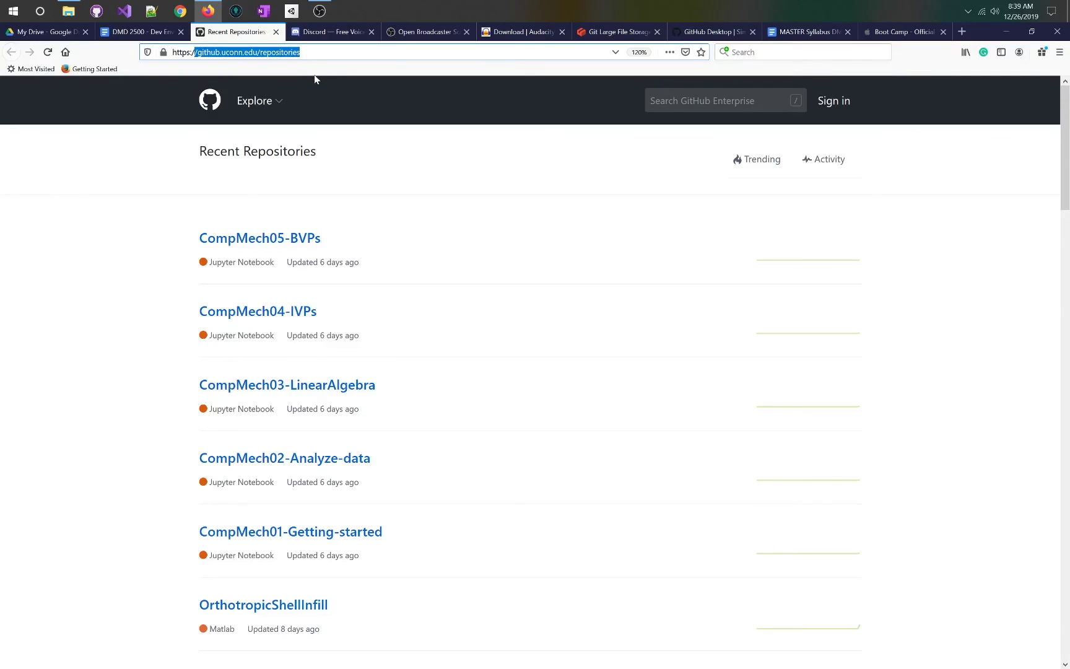
Step: Sign in to GitHub Enterprise with the saved NetID username and password, and return to the setup document
click(831, 109)
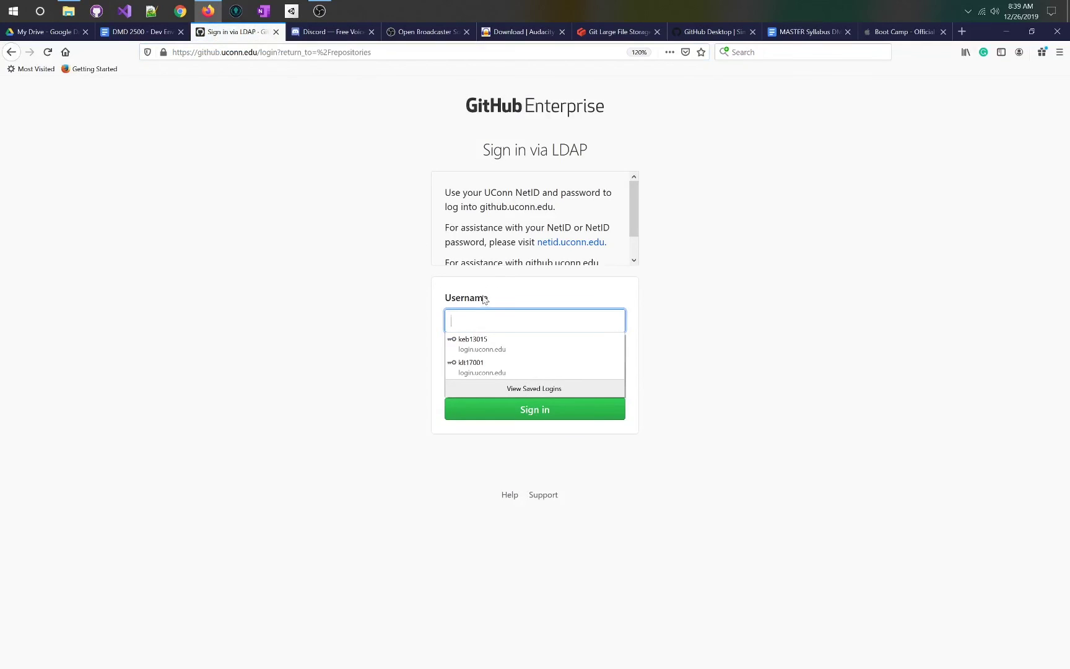
click(493, 352)
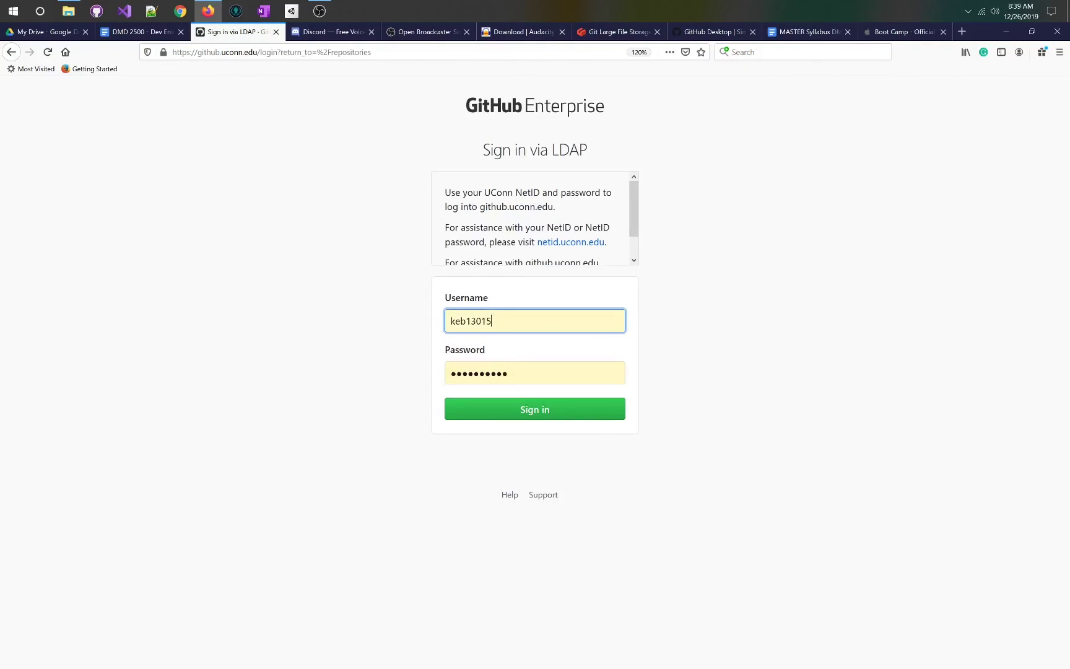
click(521, 410)
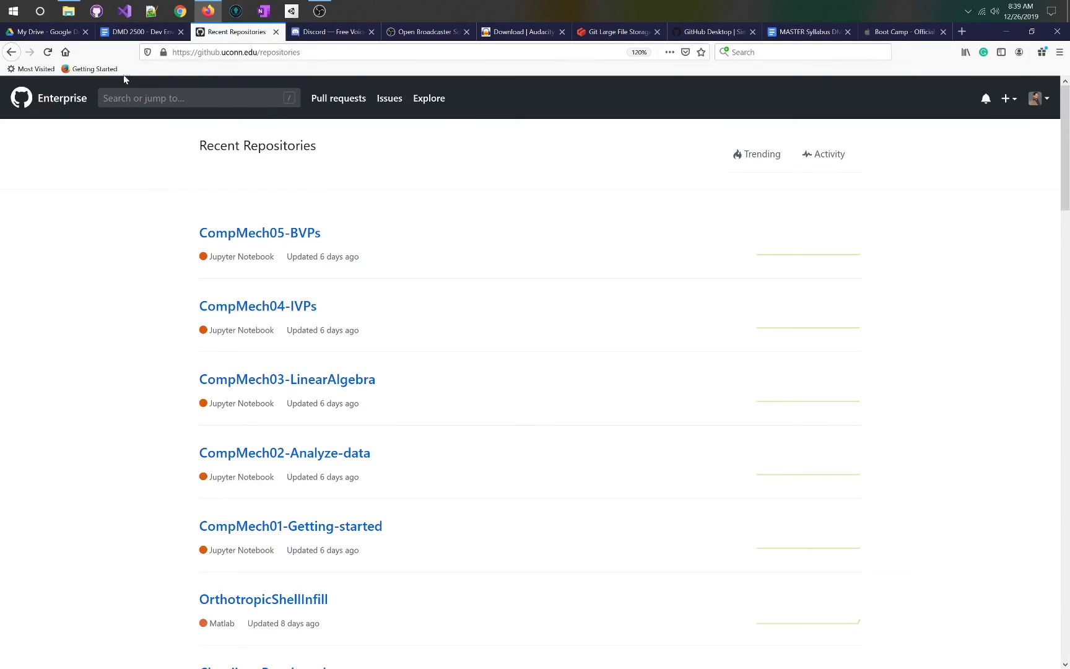
click(122, 36)
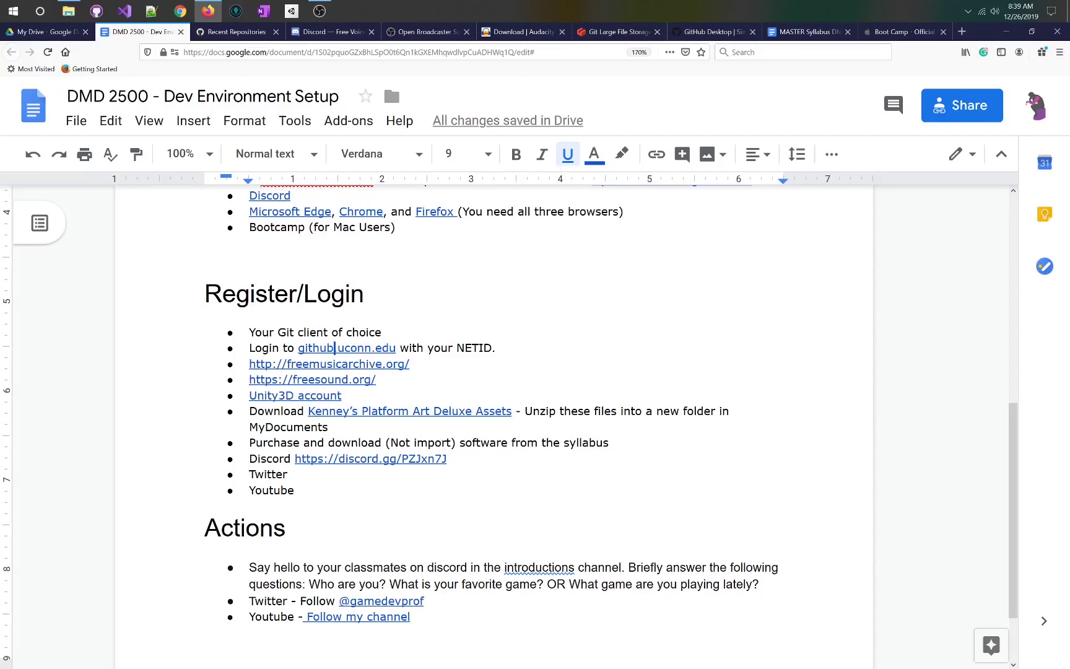
Step: Open the freemusicarchive.org link from the Register/Login list, view the Free Music Archive page, and return to the document
click(472, 348)
scroll(473, 348, down, 2)
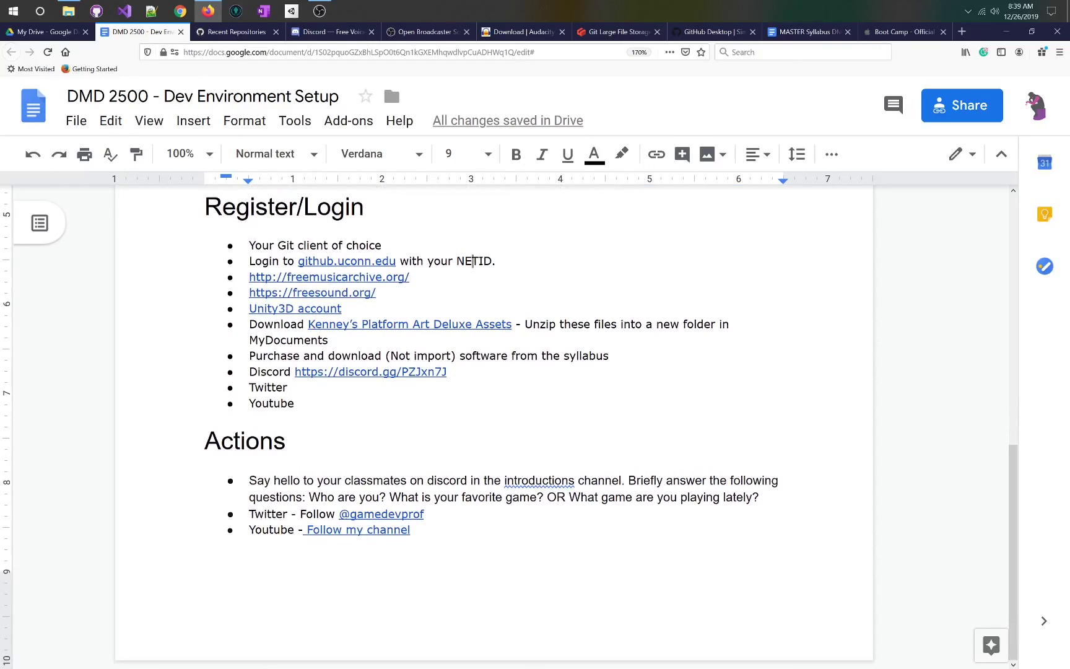
drag(249, 277, 309, 277)
key(alt+Return)
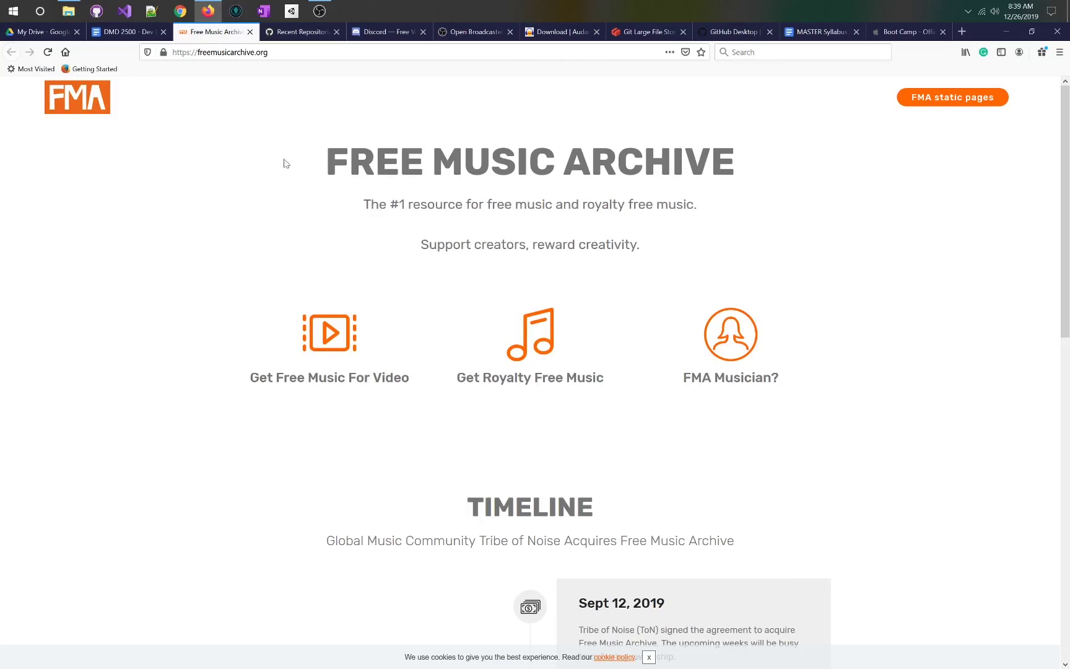
click(128, 32)
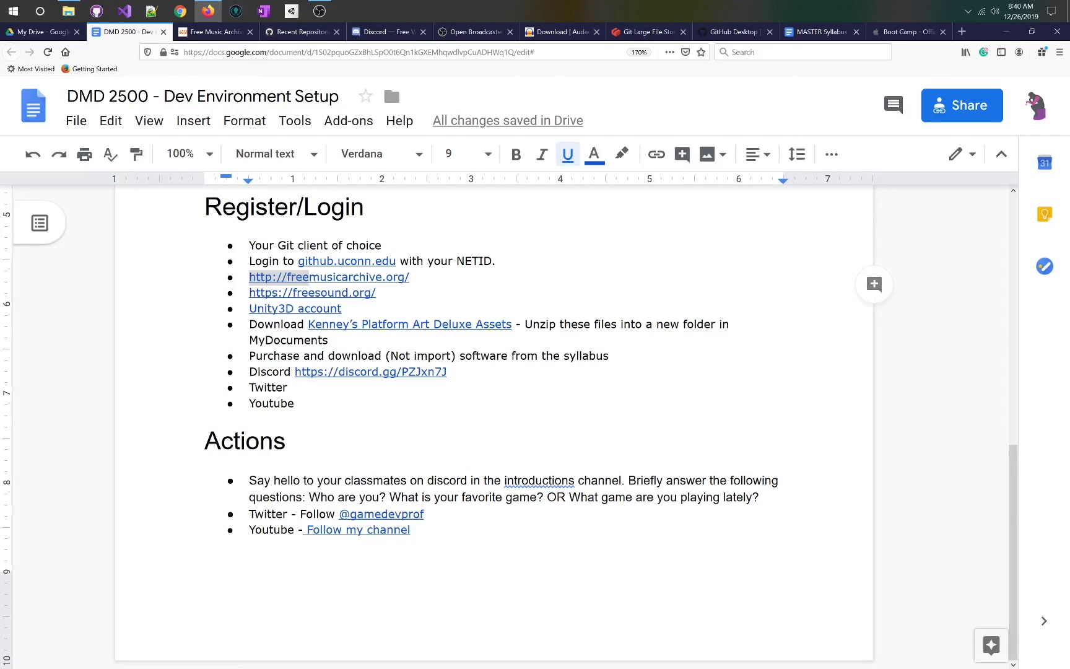
Step: Follow the Freesound link from the document and reach the freesound.org home page, trying a web search while it loads
click(361, 292)
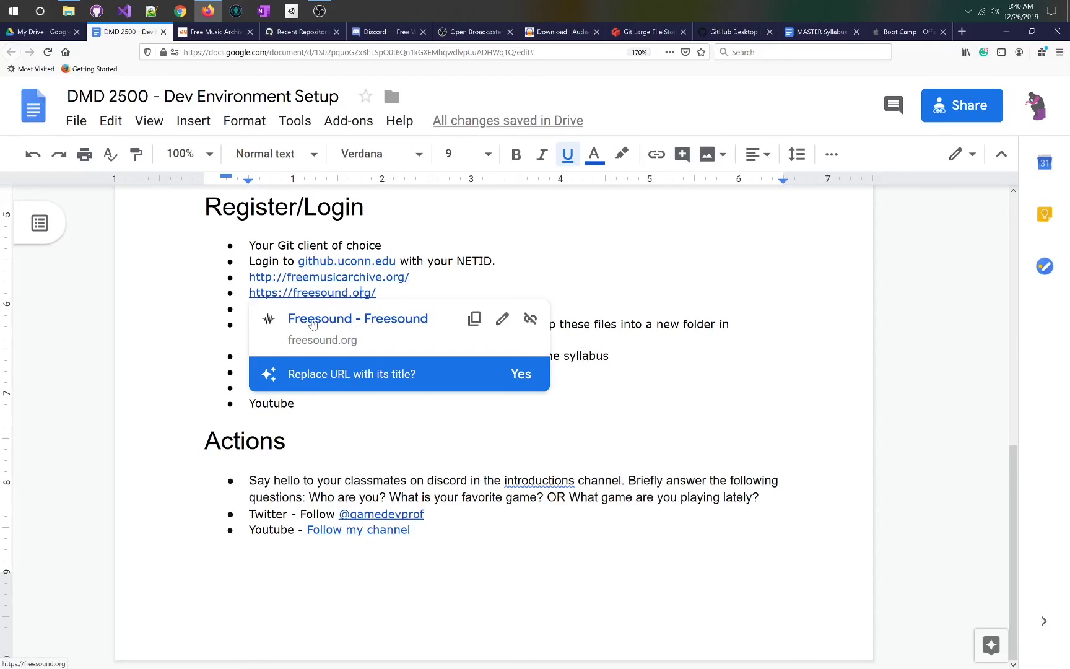
click(313, 320)
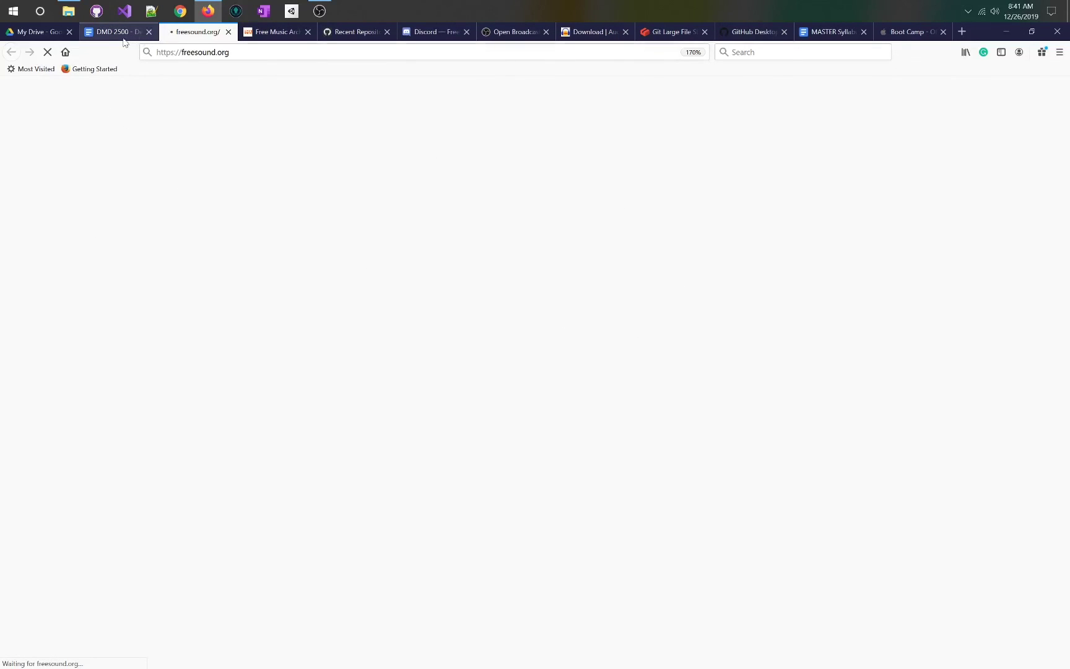
click(217, 52)
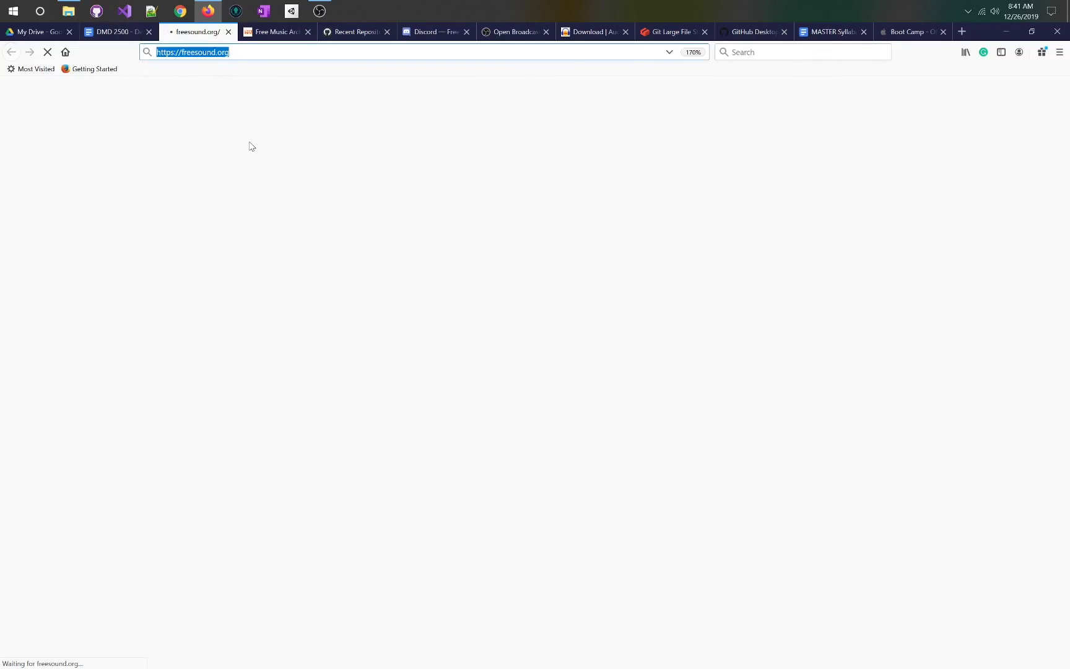
key(Home)
text(freesound)
key(Return)
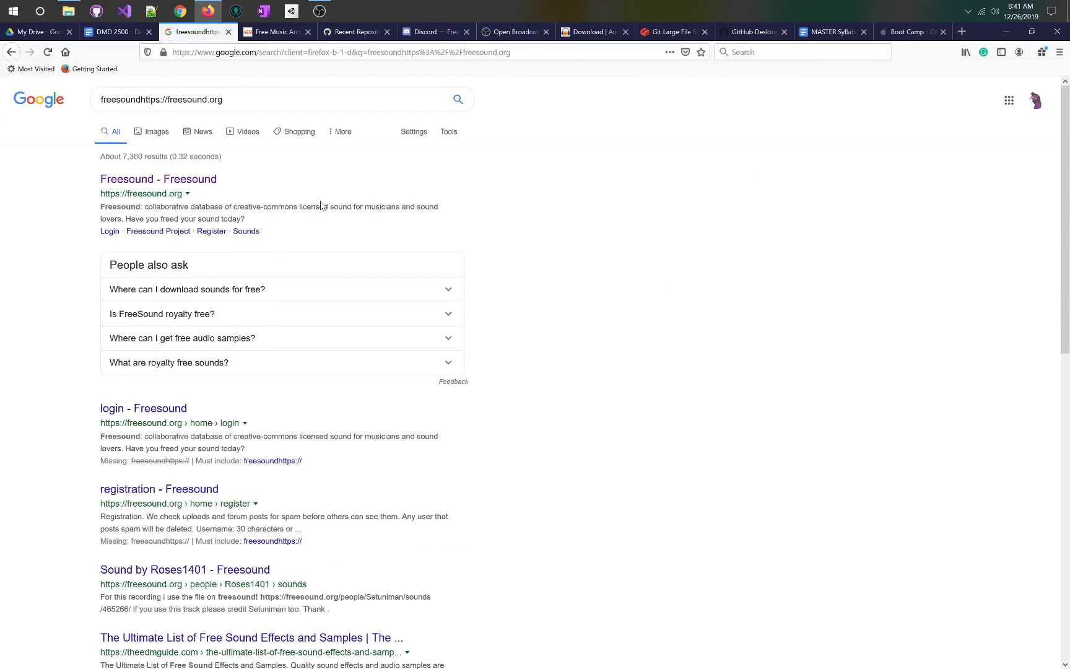
click(12, 52)
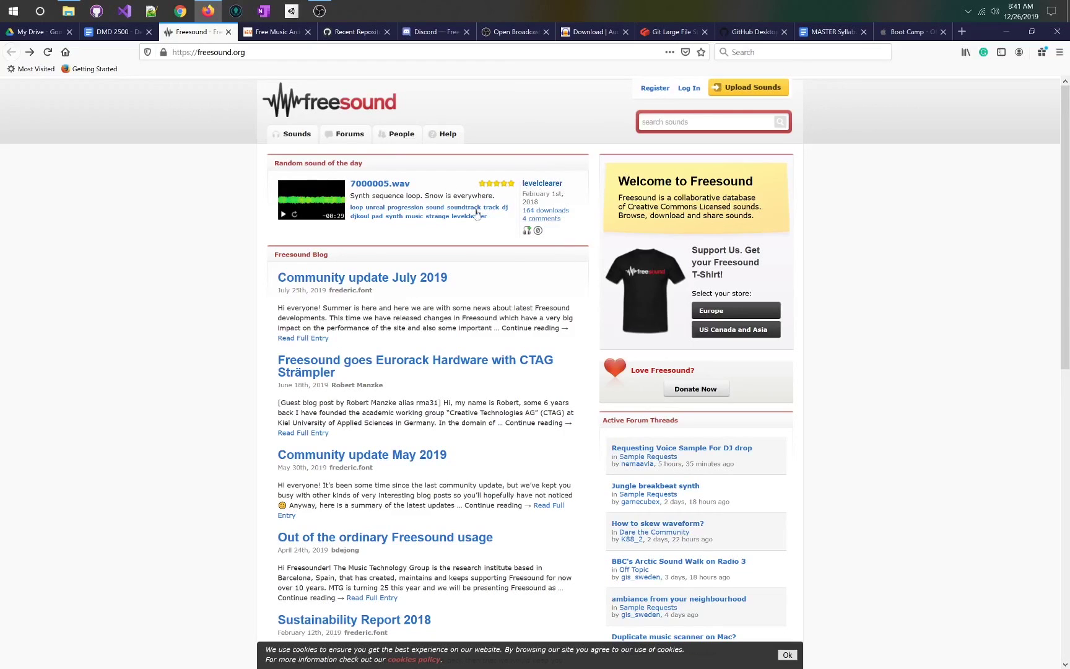
Step: Preview Freesound's random sound of the day, examine the icons beside it, and return to the setup document
mouse_move(538, 236)
click(283, 215)
click(283, 217)
mouse_move(540, 234)
click(115, 32)
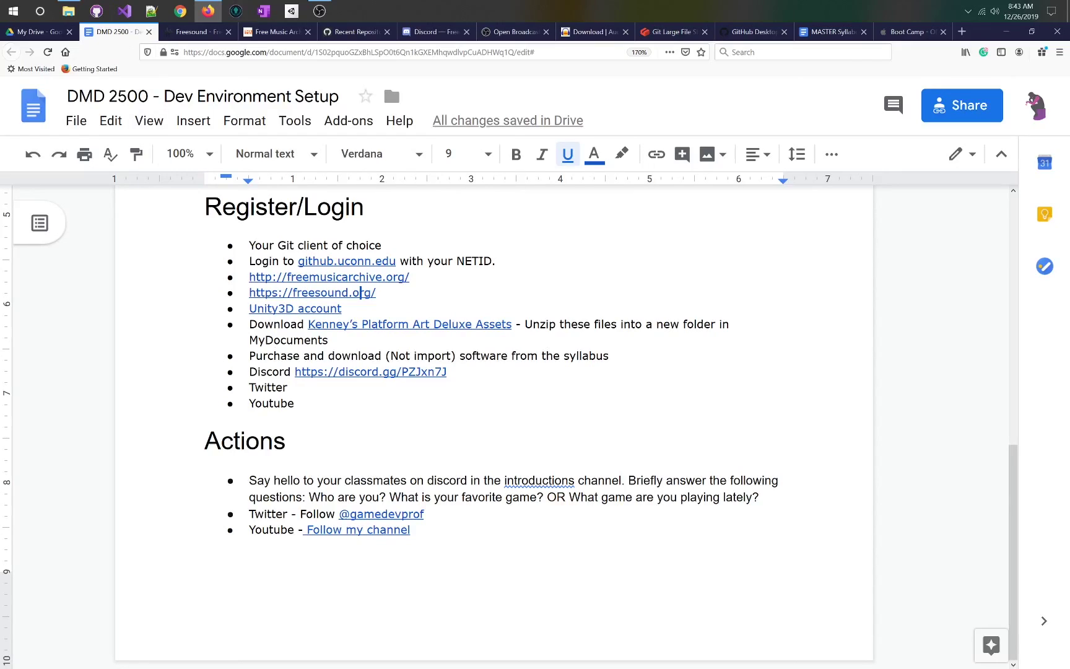
Step: Follow the Unity3D account link in the Register/Login list and view the Unity home page
click(274, 324)
click(283, 293)
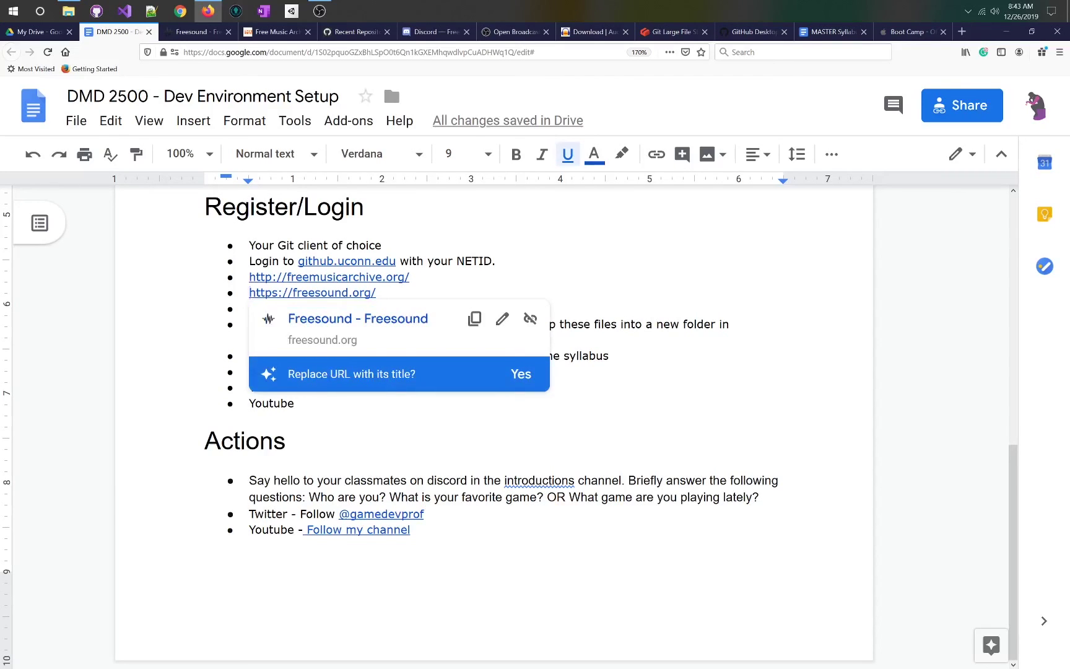
click(347, 308)
click(354, 333)
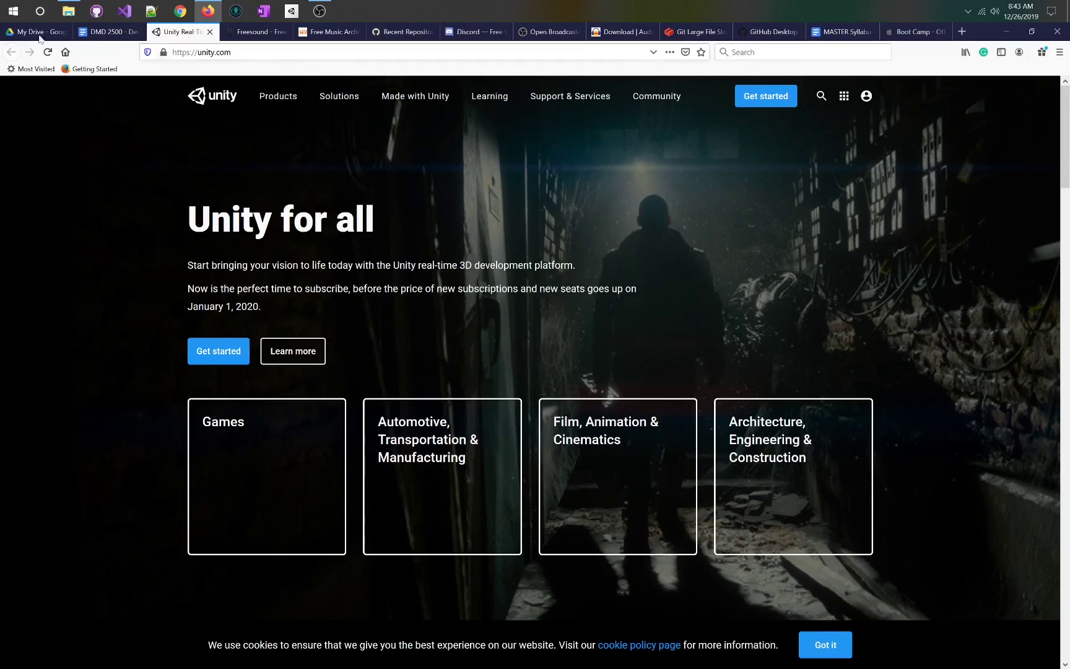
click(185, 52)
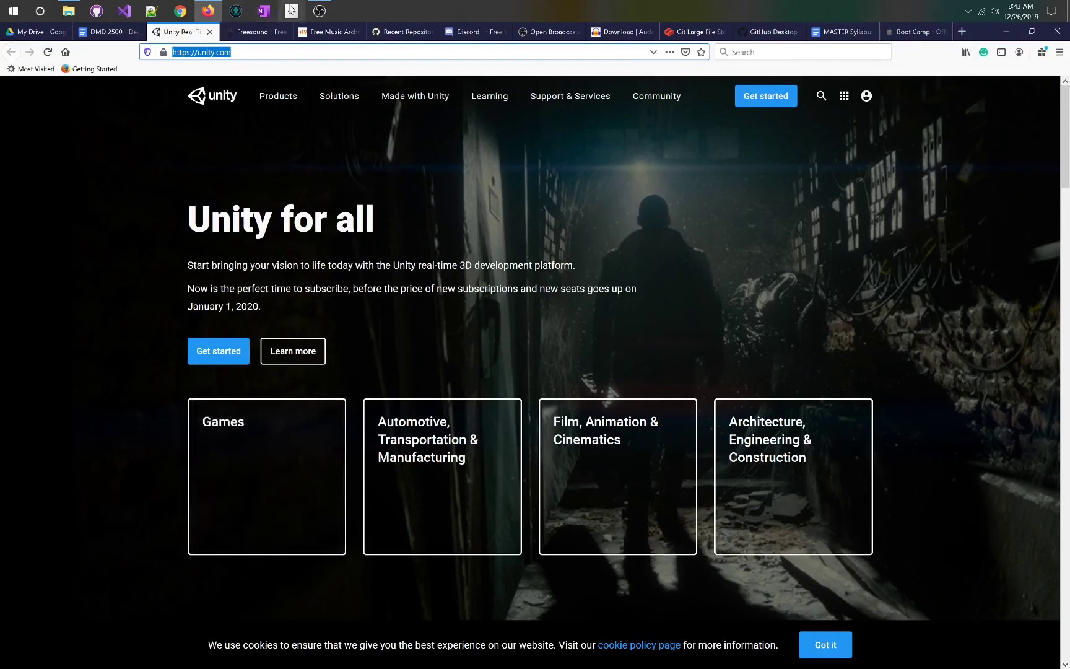
Step: Switch to Unity Hub, view the installed Unity versions, and check the releases available to add without installing one
click(291, 10)
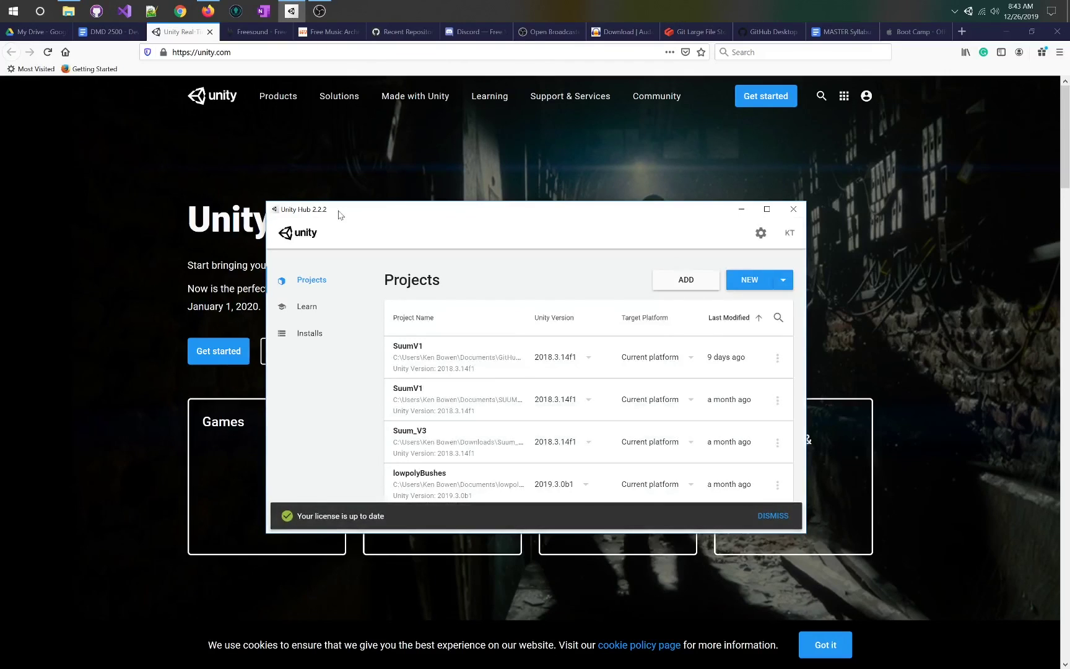
click(309, 334)
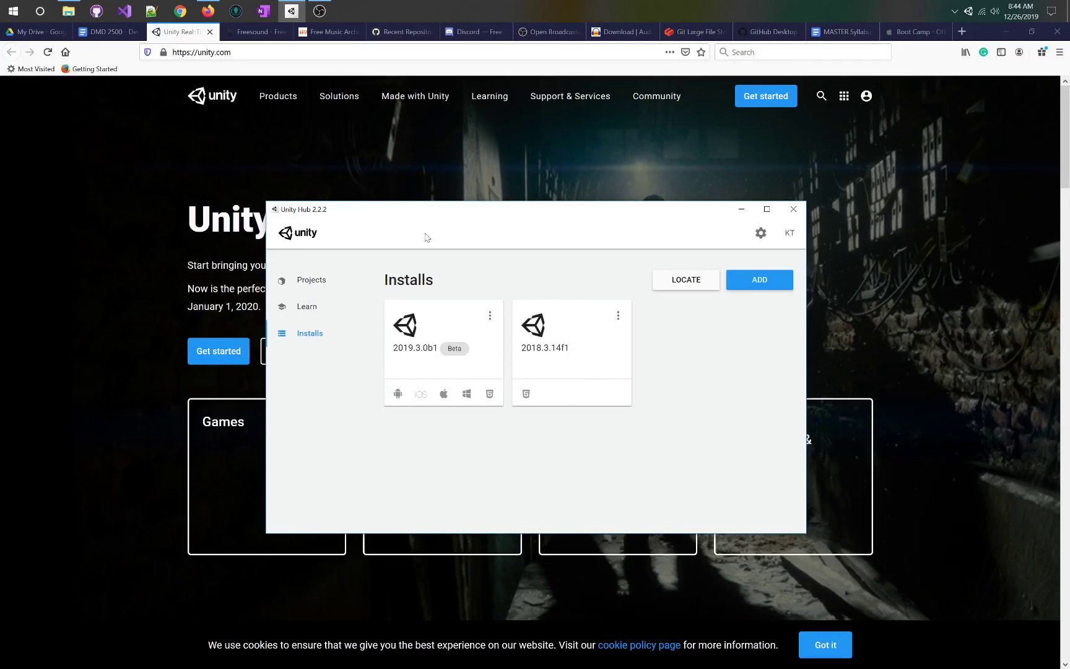
click(748, 287)
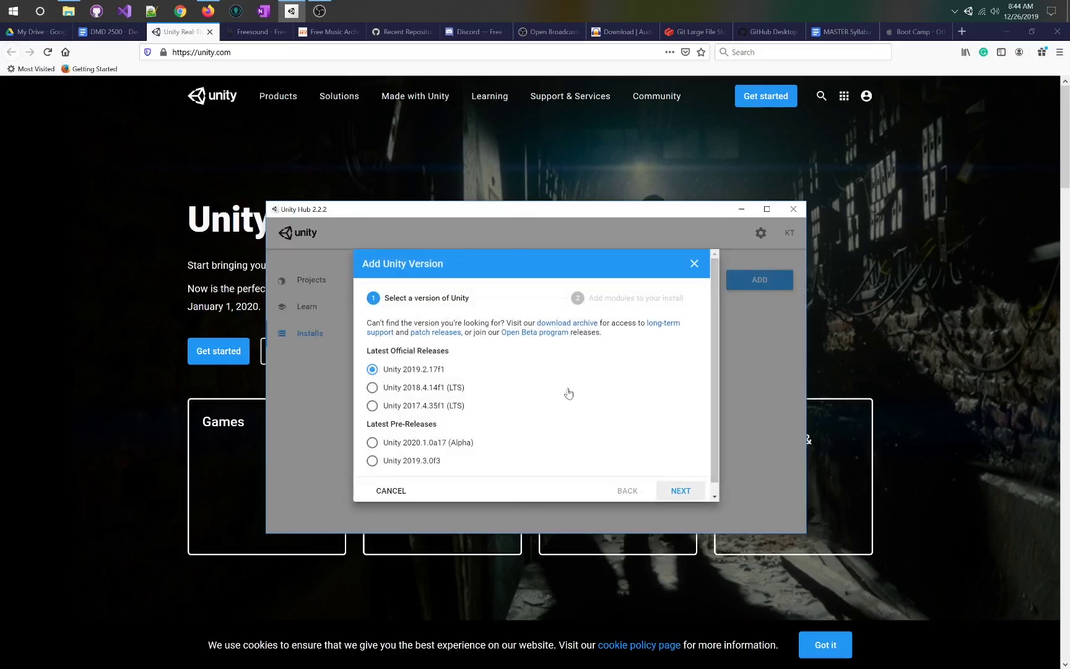
scroll(583, 373, down, 1)
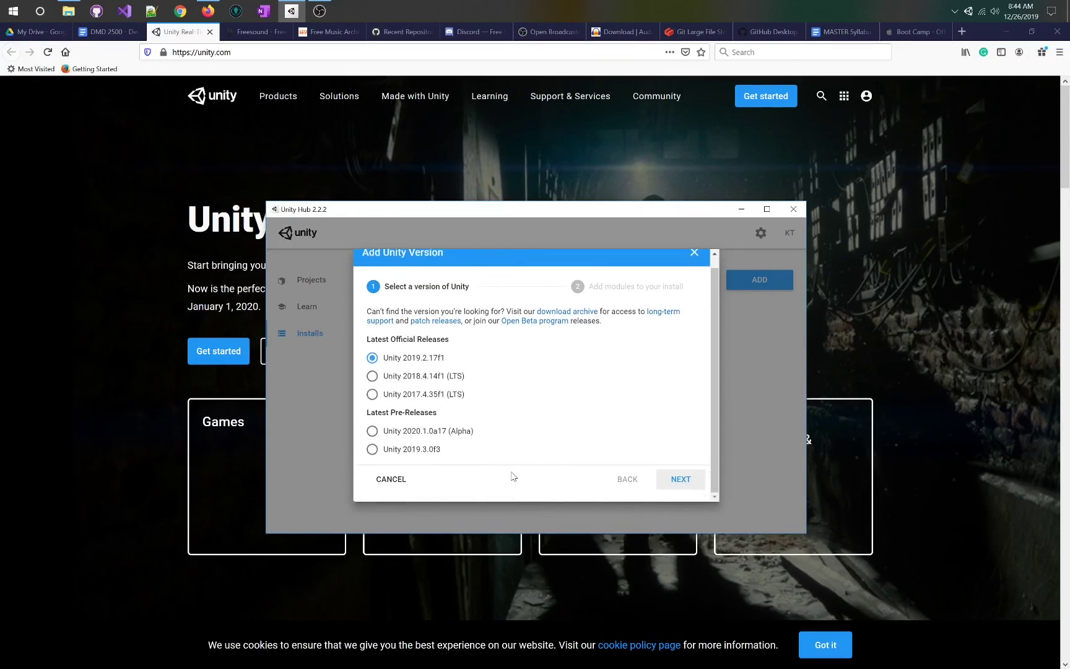
click(393, 480)
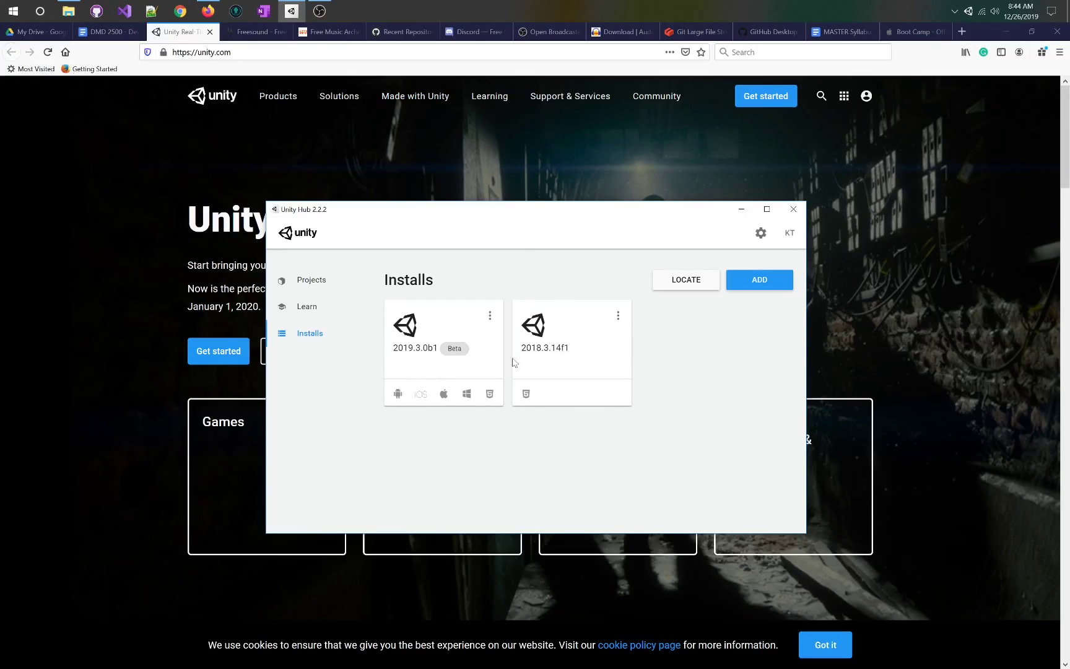
Step: View Unity Hub's project list and check which Unity versions are offered for a new project
click(312, 286)
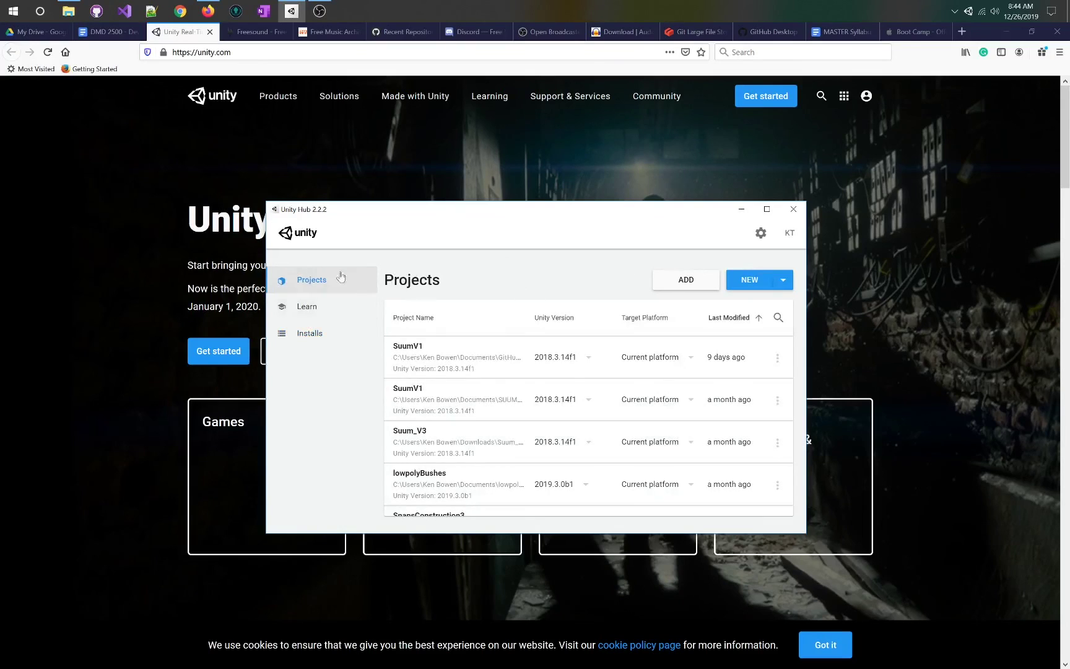
click(785, 281)
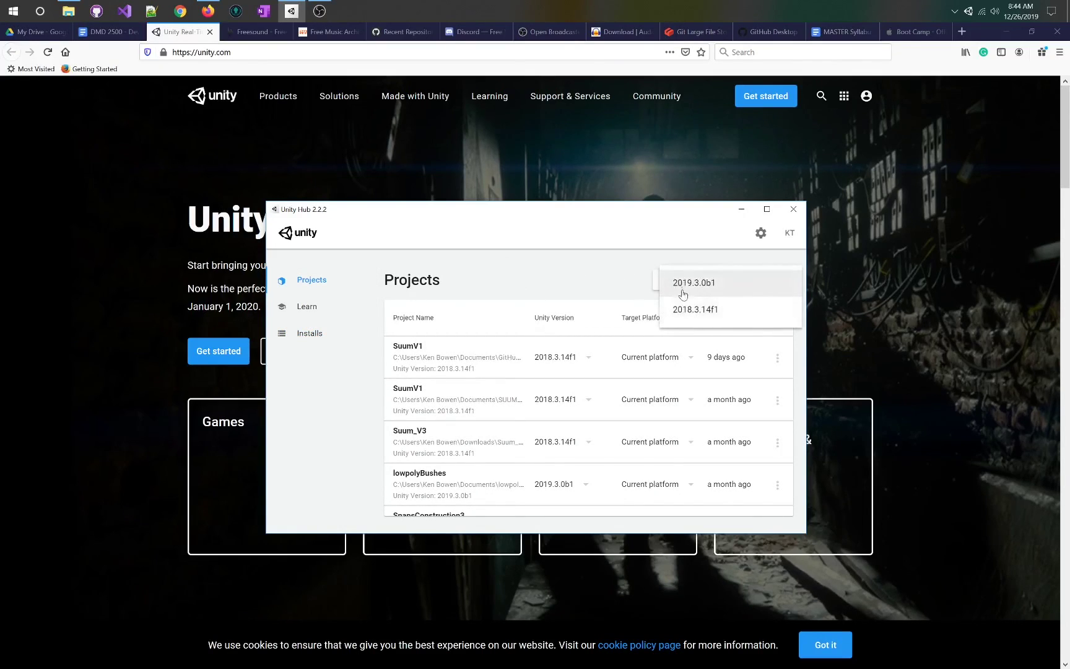
click(540, 278)
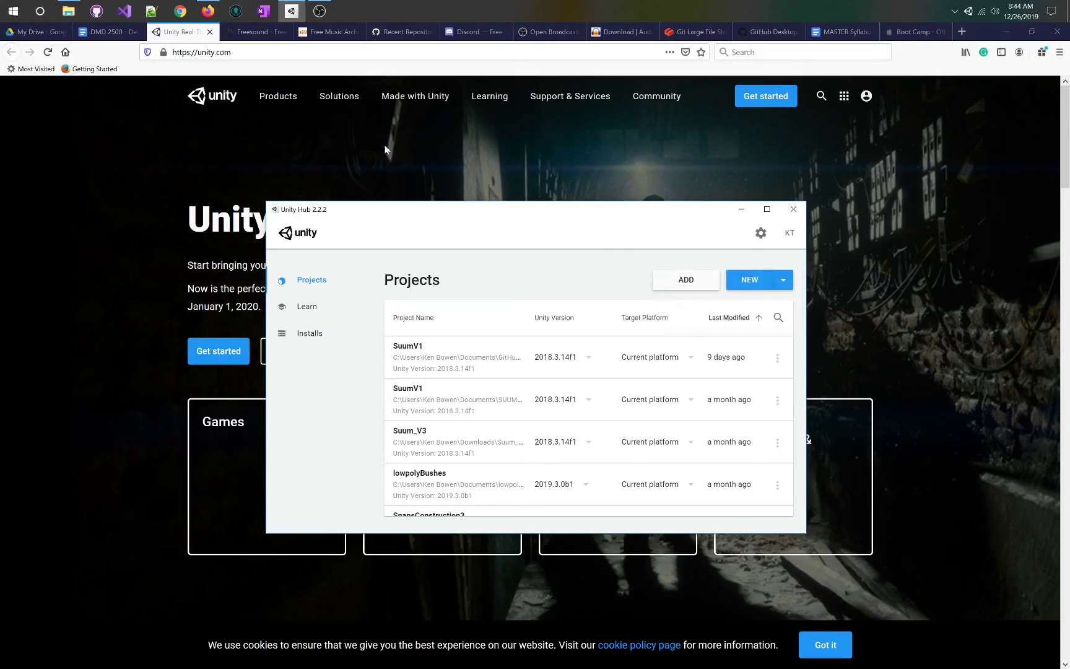
Step: Open the Kenney's Platform Art Deluxe Assets link from the setup document, view the asset page, and return to the document
click(109, 32)
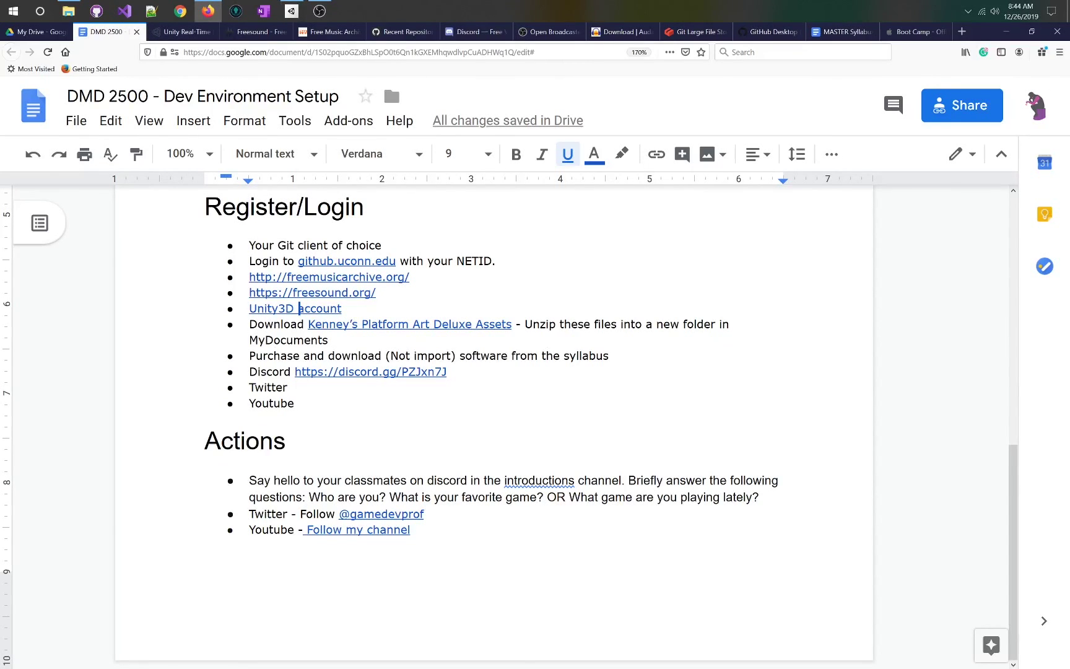
click(379, 324)
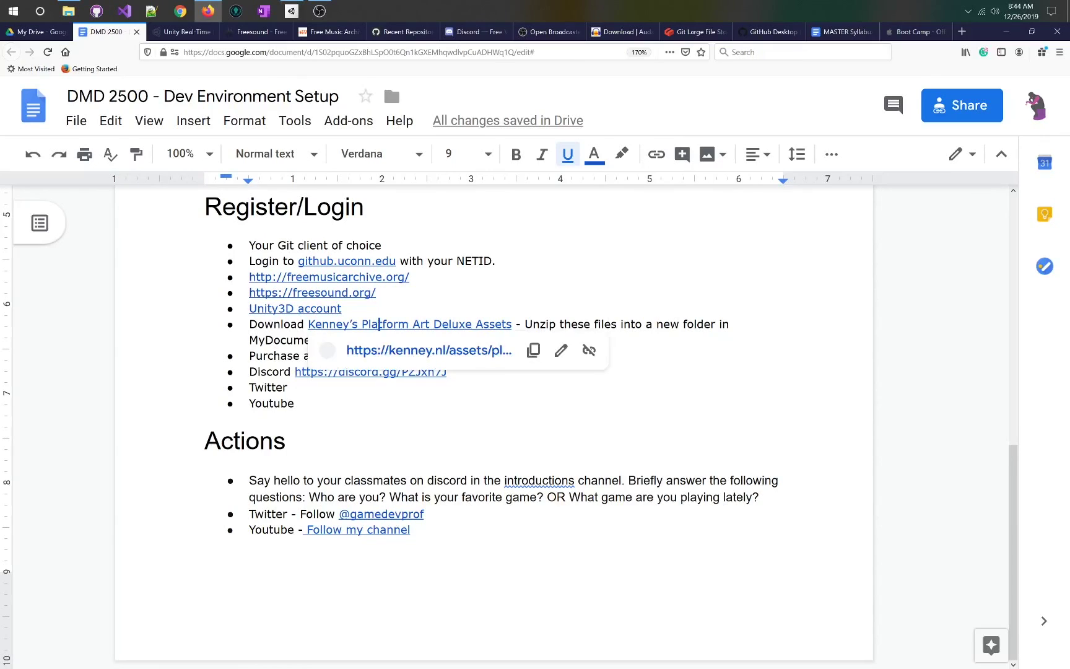
click(450, 358)
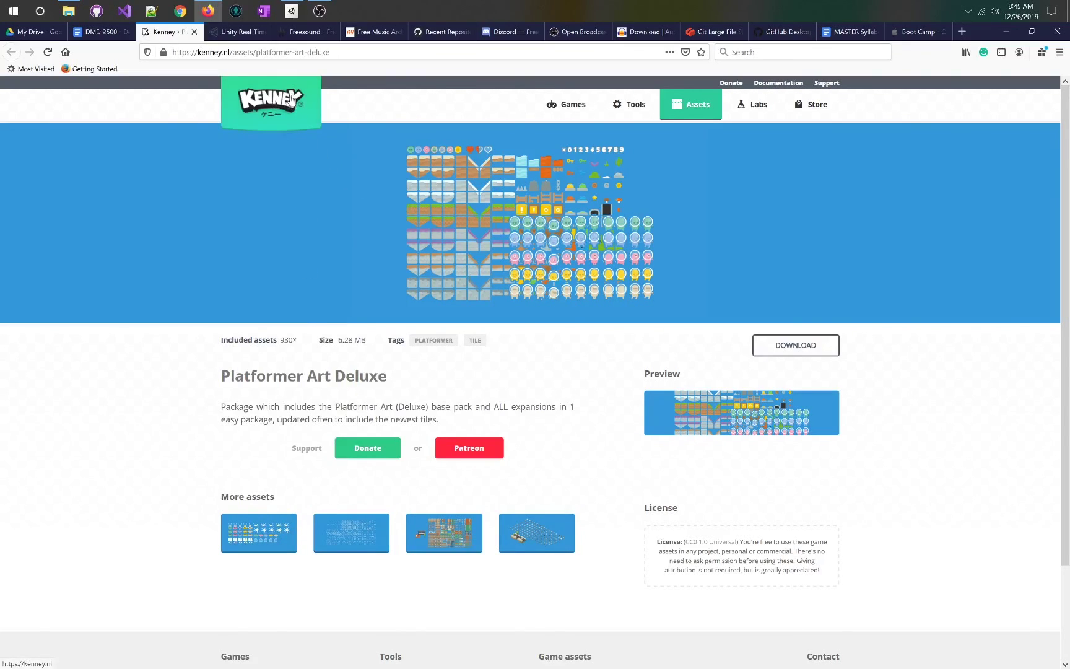
click(97, 37)
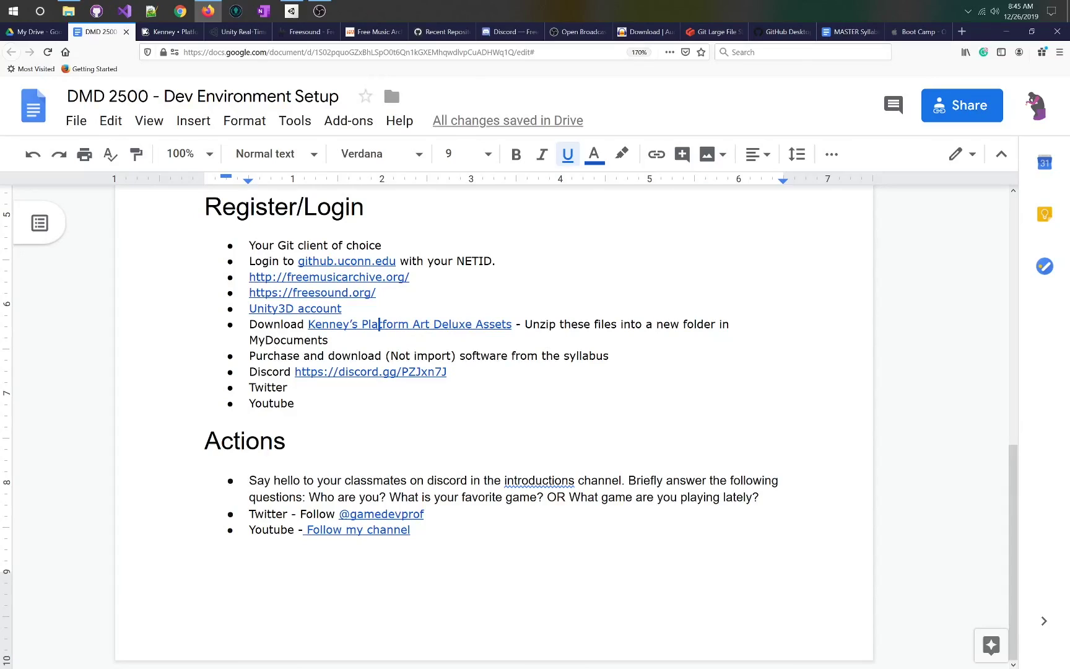
click(154, 37)
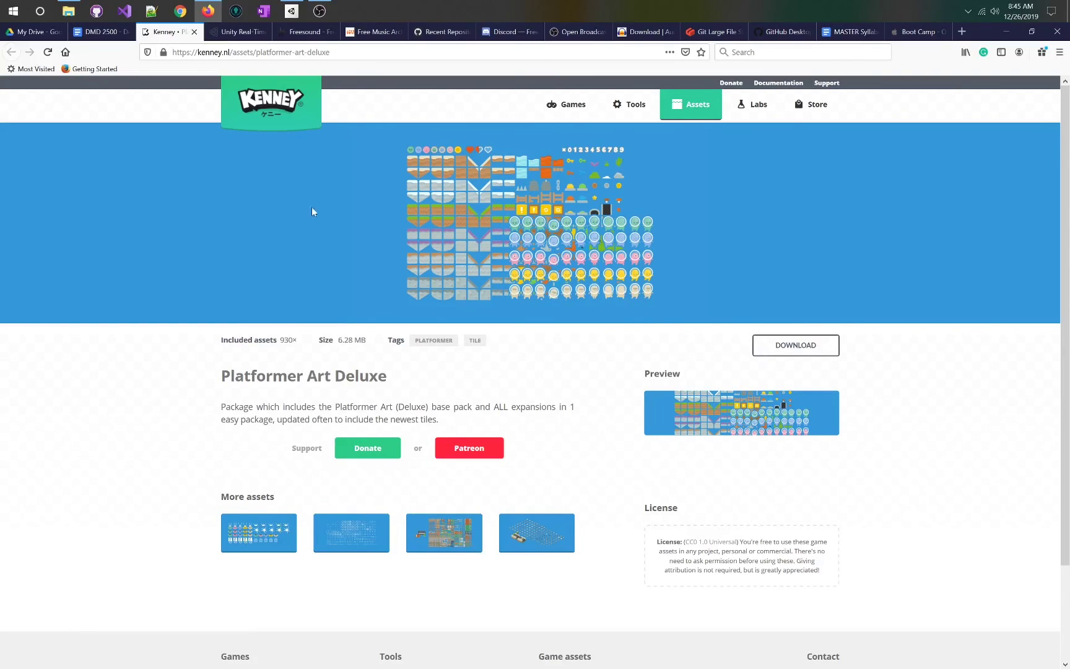
click(97, 33)
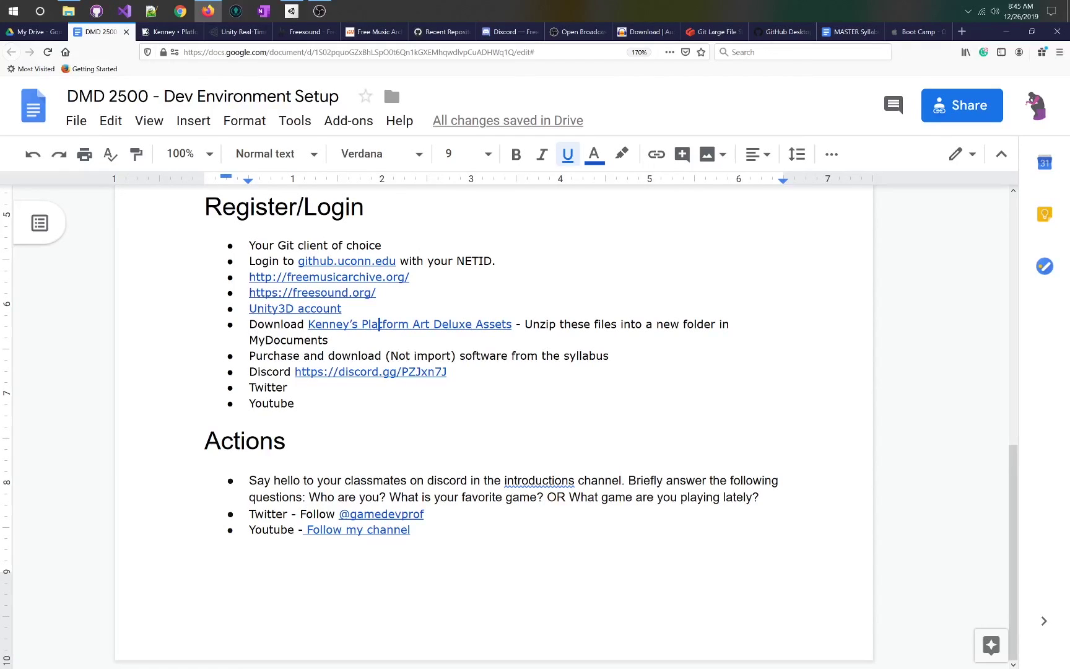
Step: Review the syllabus software purchase entry and the Discord entry with its invite link in the Register/Login list
drag(249, 355, 358, 355)
click(376, 357)
click(258, 372)
click(311, 372)
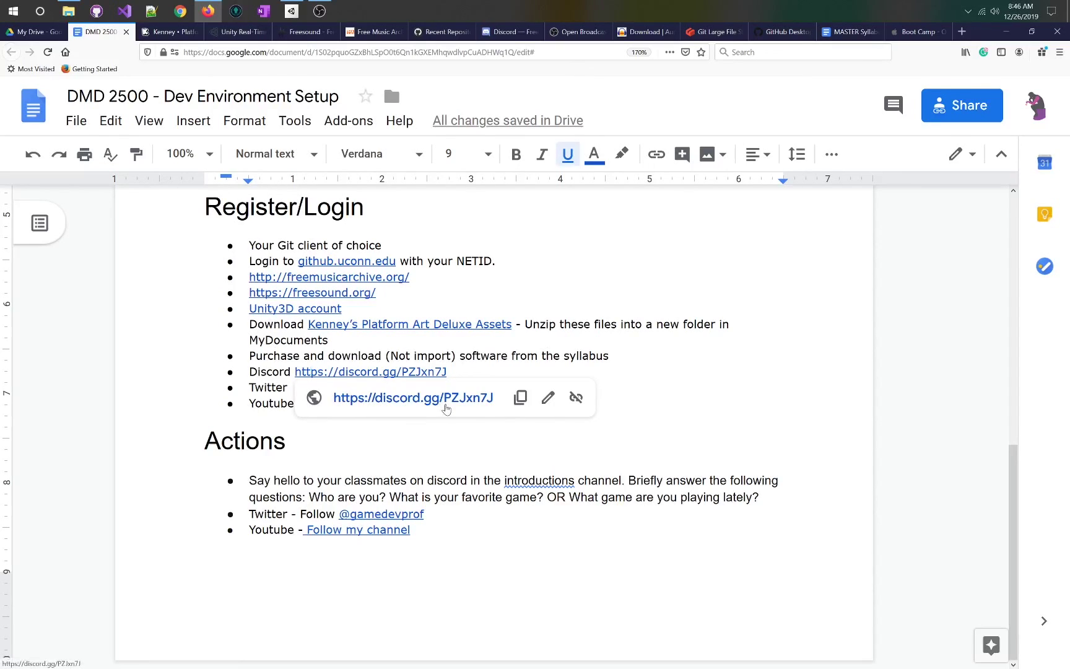
key(Escape)
click(273, 372)
Step: Launch the Discord desktop app and switch to the newly detected ATR USB microphone input and speaker output devices
click(37, 6)
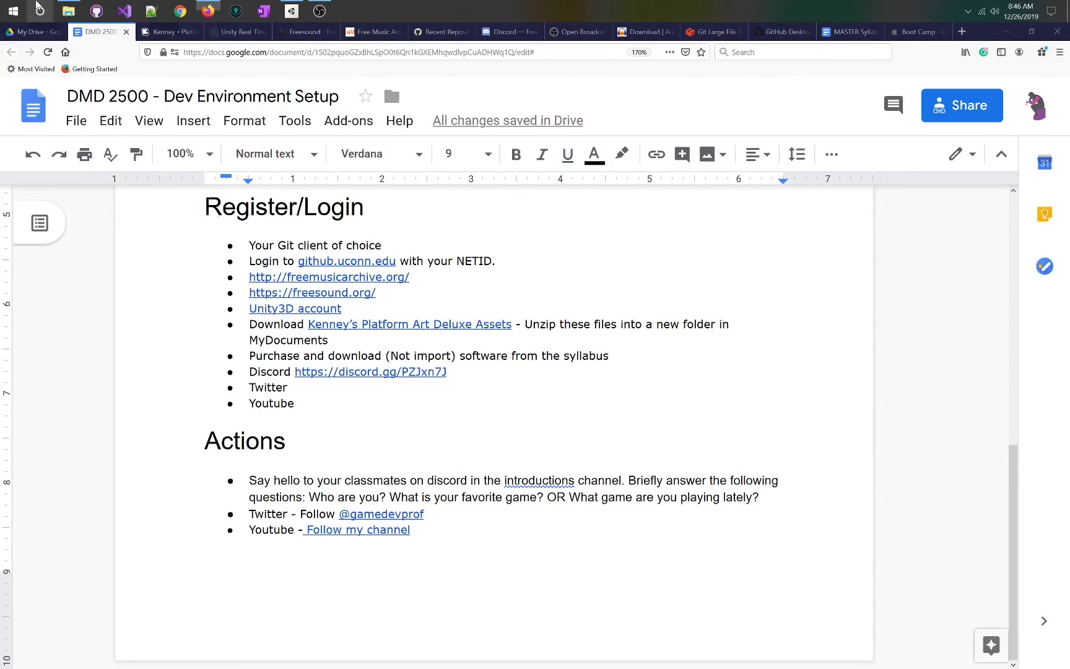
text(dis)
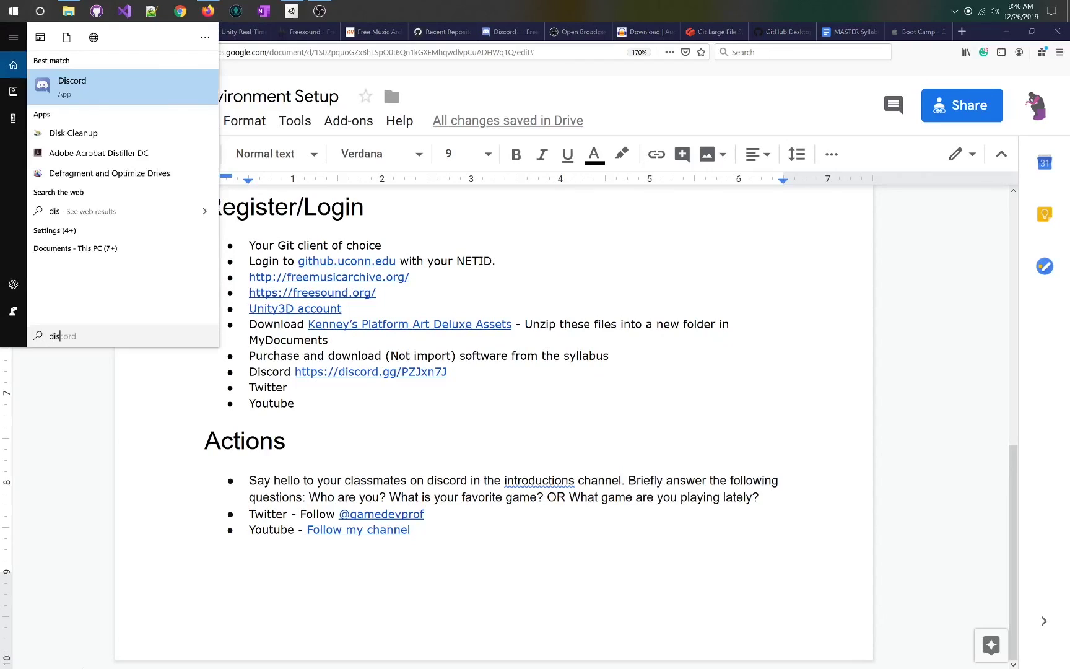
key(Return)
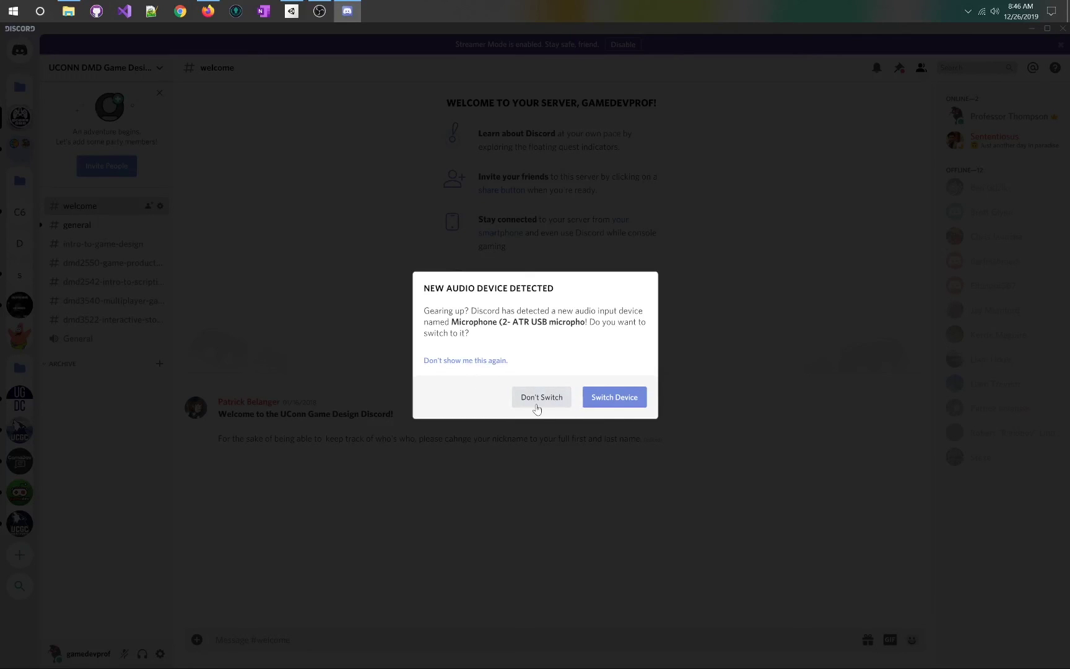
click(632, 405)
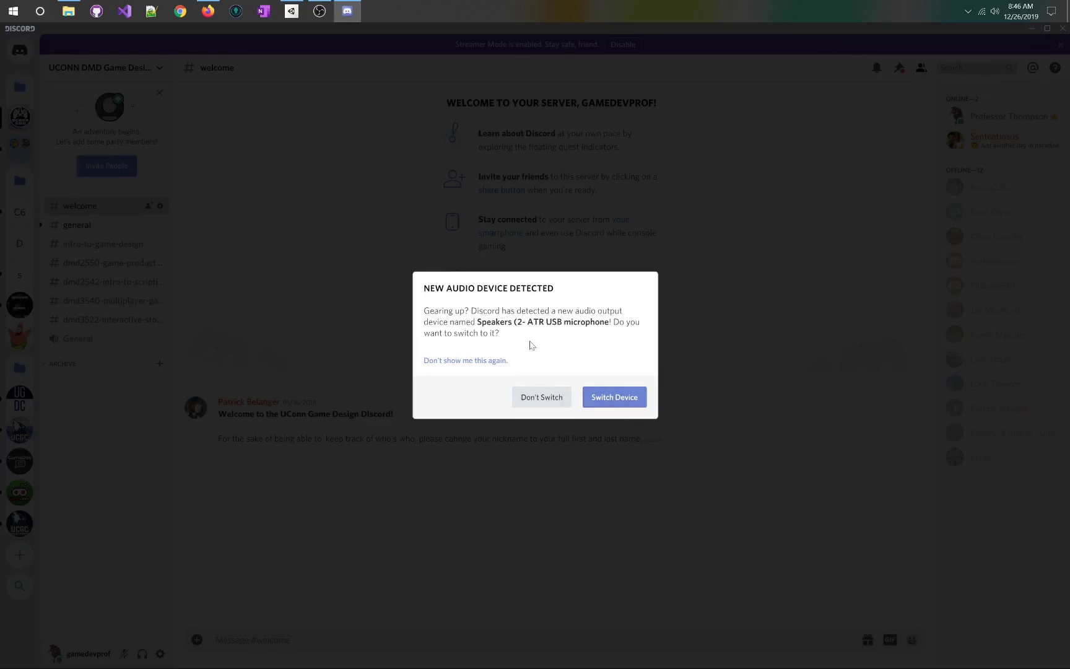
click(616, 400)
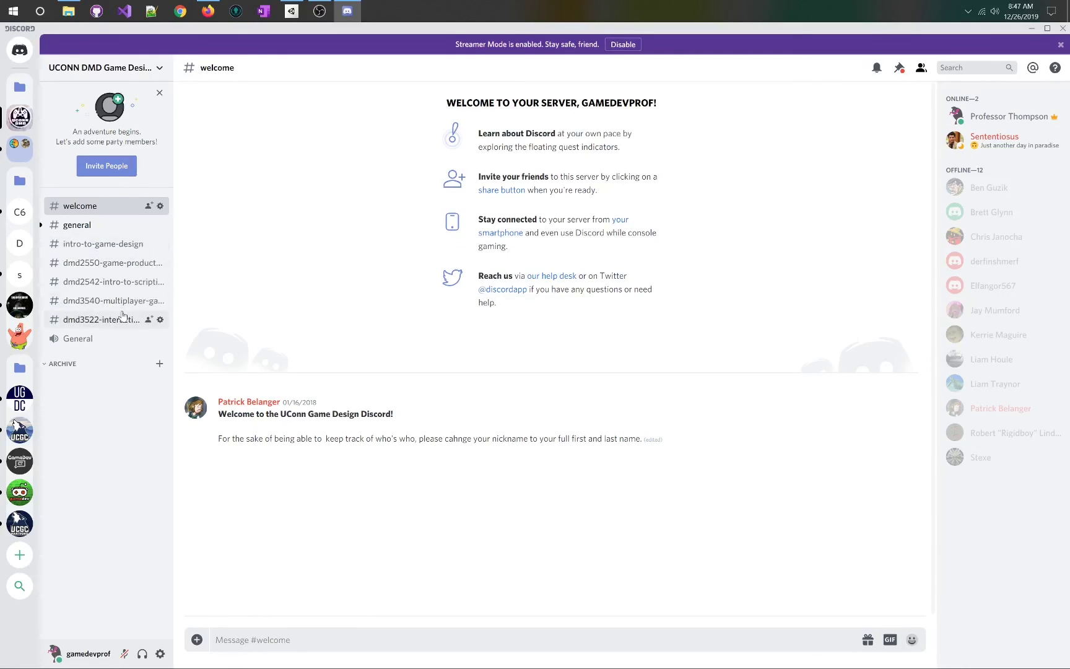
Step: Close the Discord window and quit its background process, returning to the setup document
click(1062, 27)
click(969, 11)
right_click(987, 59)
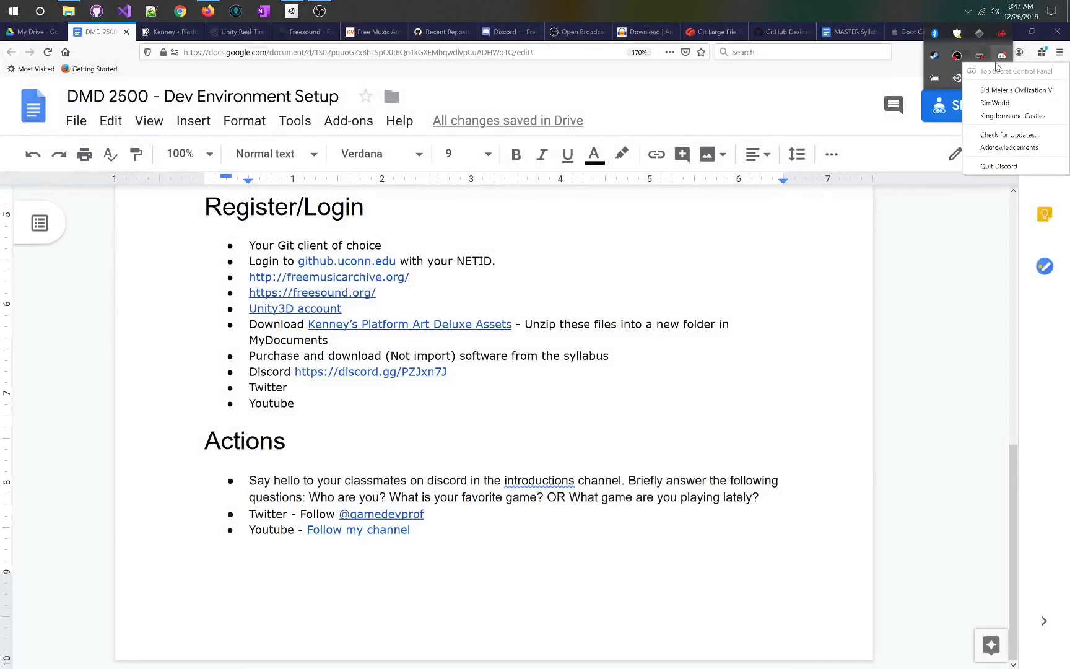
click(1002, 163)
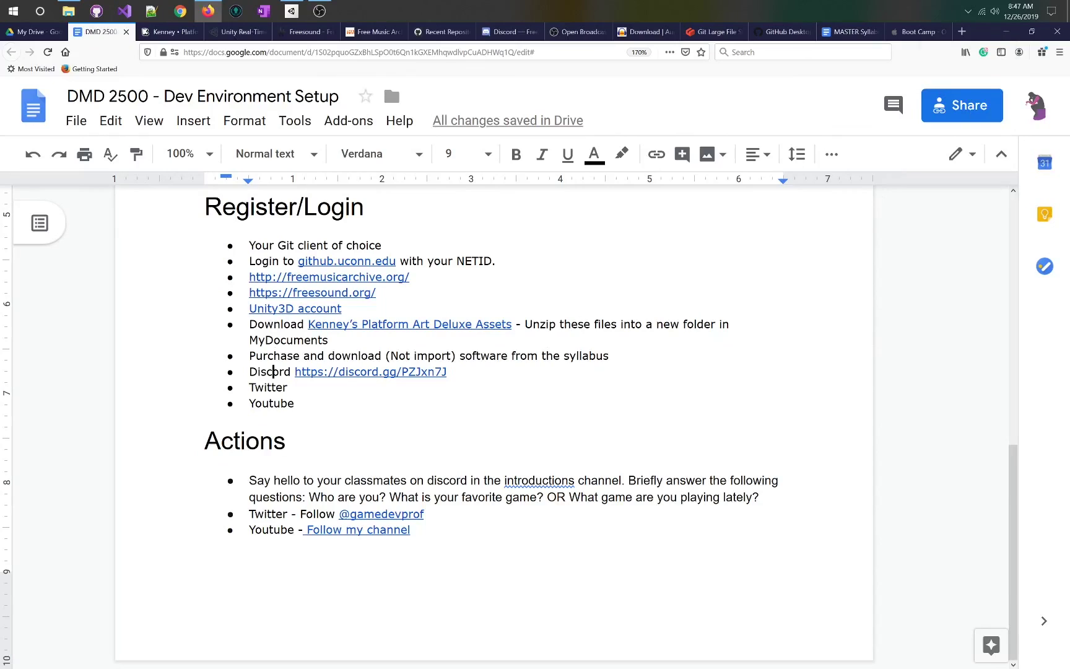
Step: Review the Twitter and Youtube entries under Register/Login and the Discord introduction task under Actions
click(283, 387)
click(288, 388)
click(295, 404)
click(460, 497)
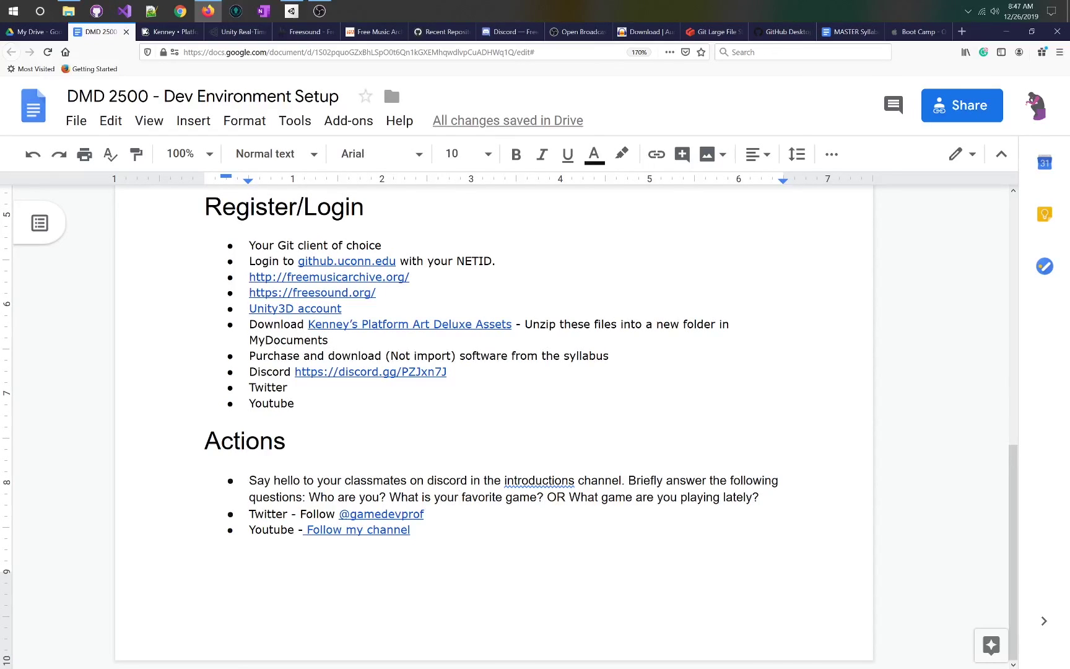